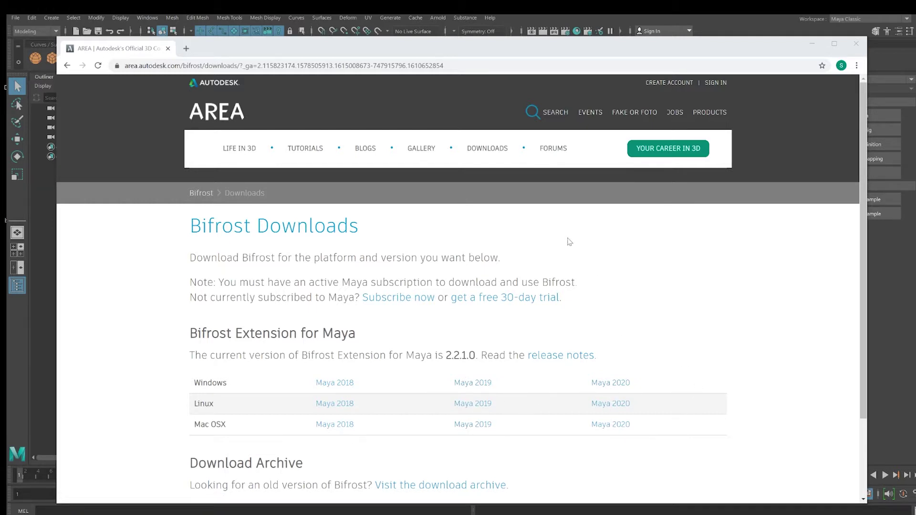
# - Switch to Maya, filter the plug-in list for "bi" and load all of the Bifrost plug-ins
pyautogui.click(374, 15)
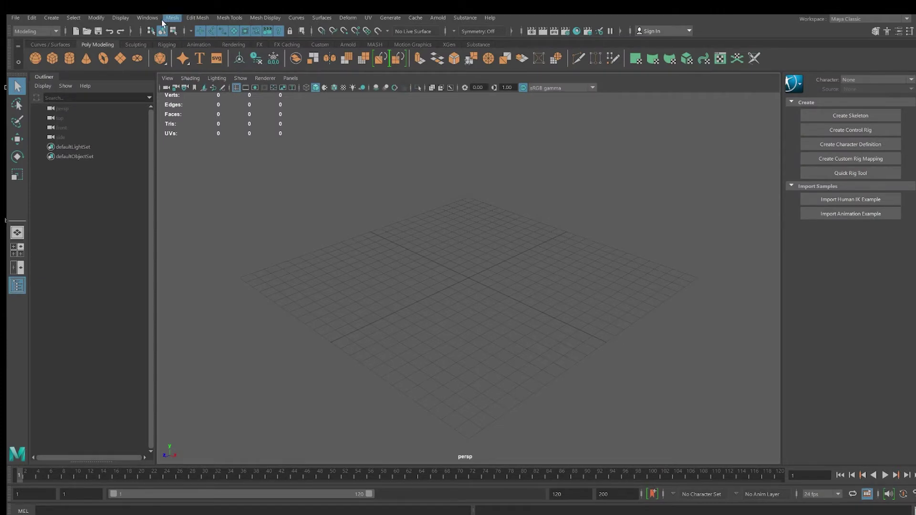
pyautogui.click(148, 18)
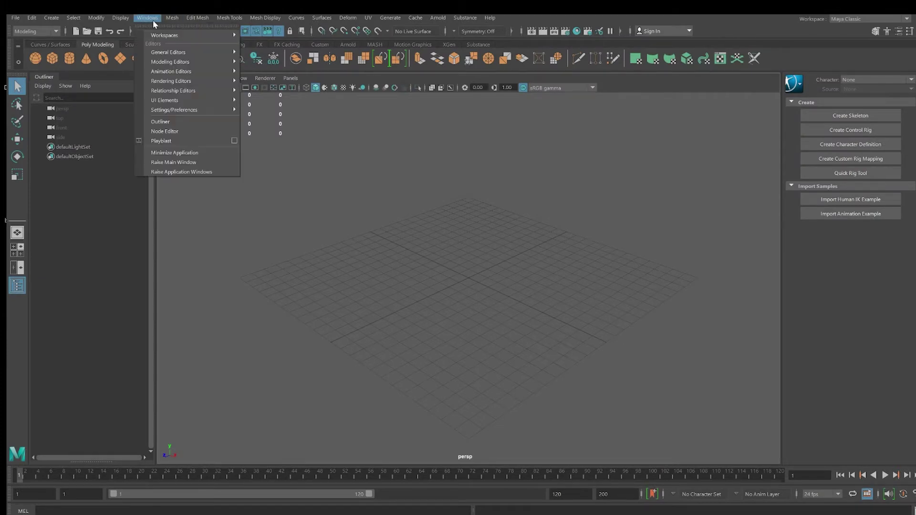
pyautogui.moveTo(164, 111)
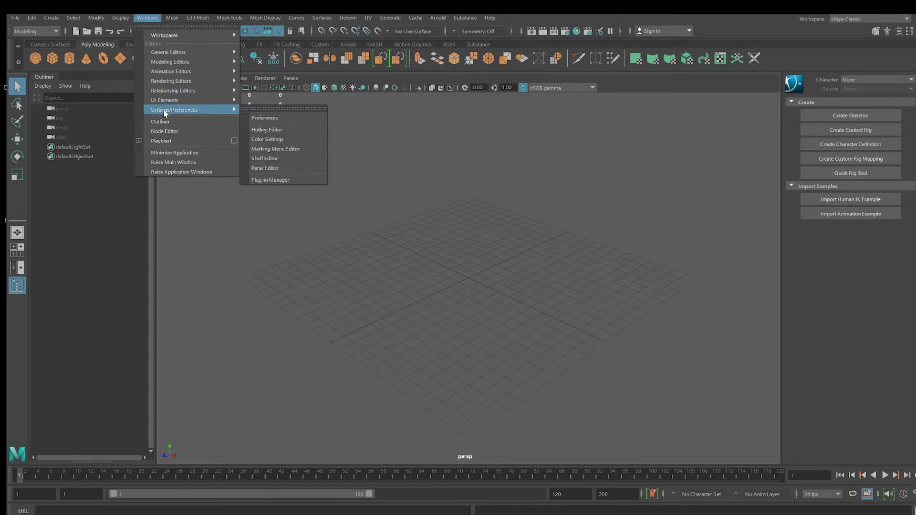
pyautogui.click(270, 181)
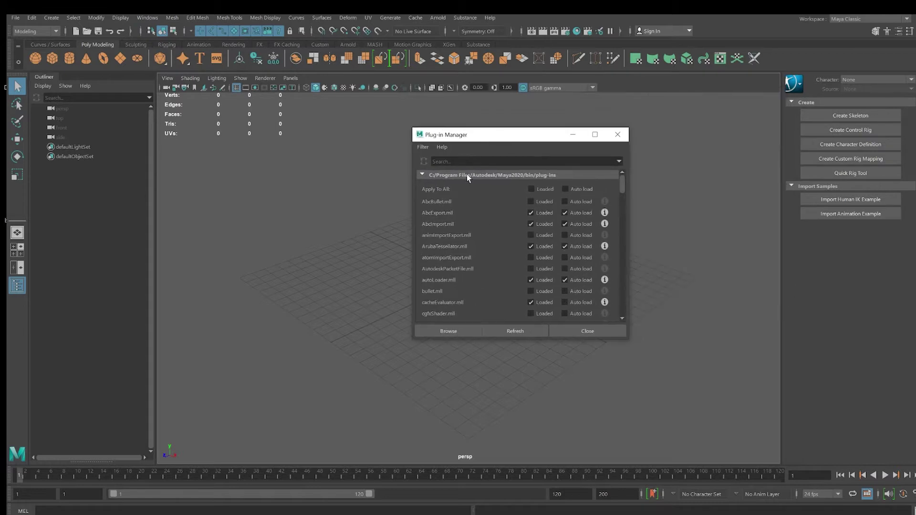
pyautogui.write('L')
pyautogui.write('i')
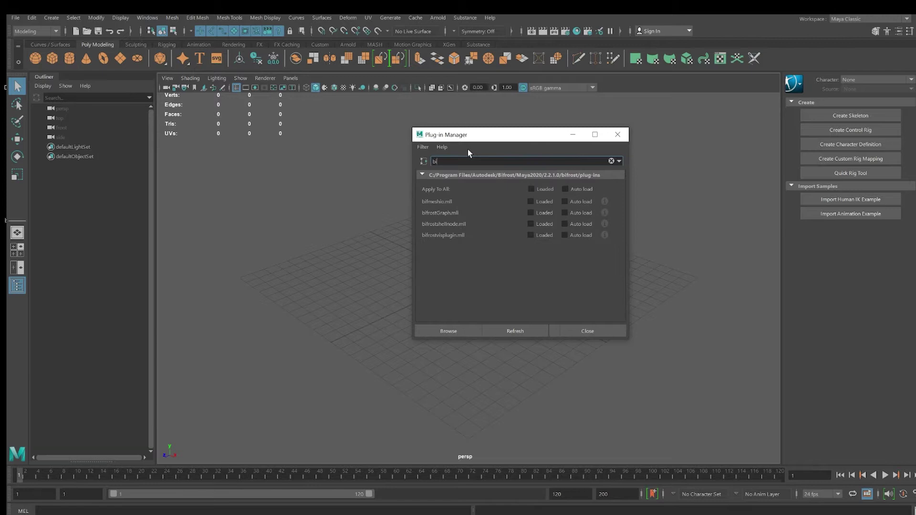
pyautogui.click(534, 189)
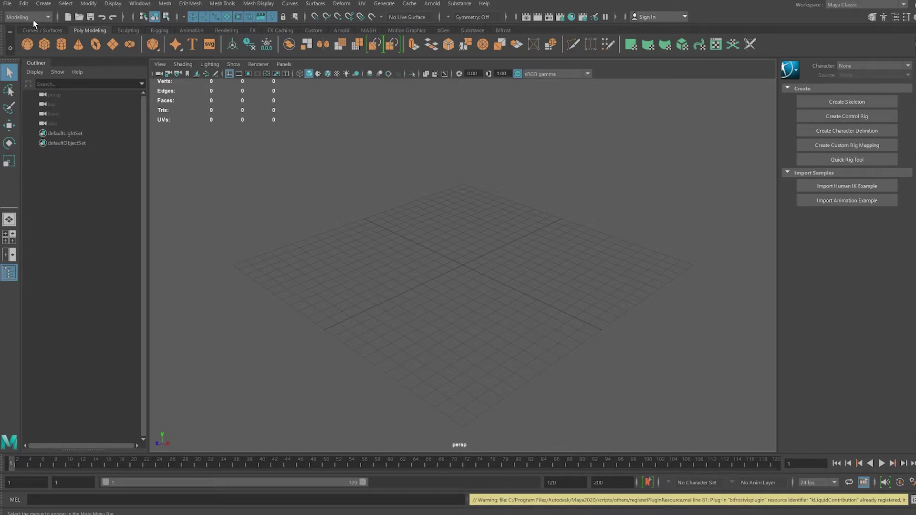
# - Switch the menu set from Modeling to FX
pyautogui.click(36, 19)
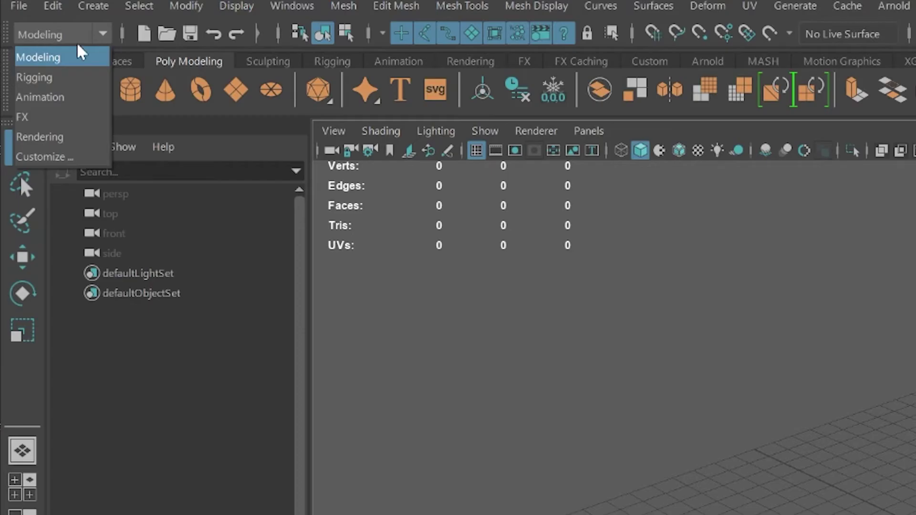
pyautogui.click(36, 118)
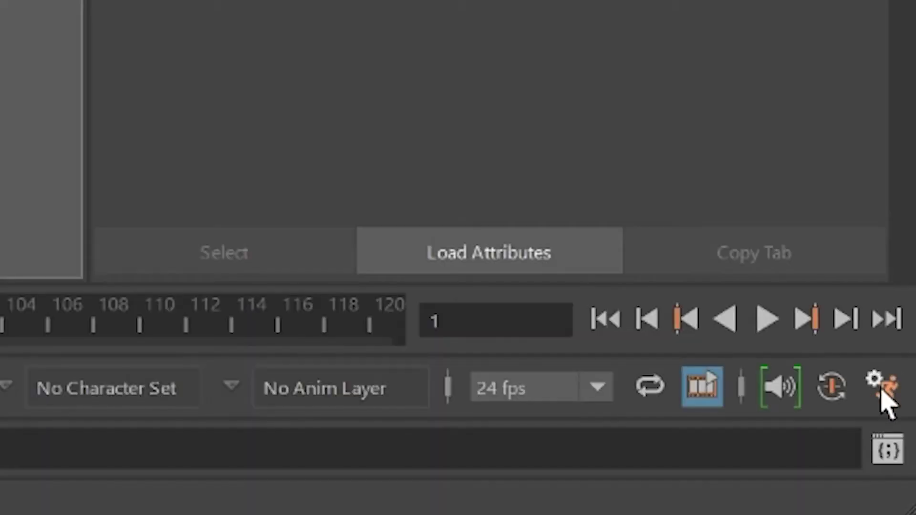
# - Set the playback speed to Play every frame in the Time Slider preferences and close the preferences window
pyautogui.click(882, 387)
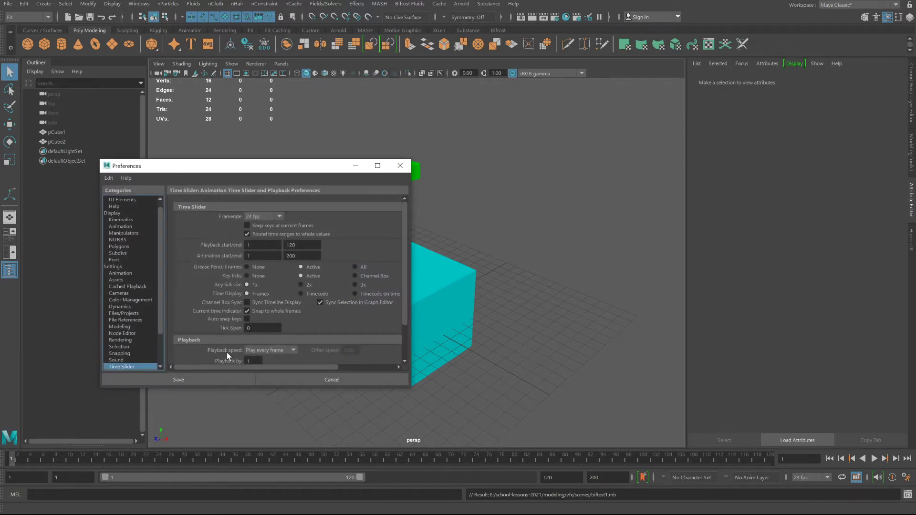
pyautogui.moveTo(403, 279); pyautogui.dragTo(404, 322)
pyautogui.click(271, 306)
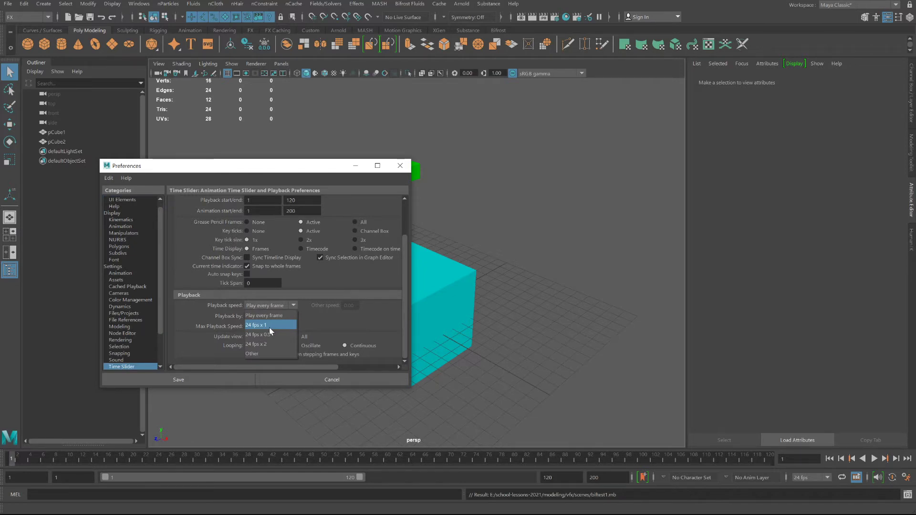
pyautogui.click(287, 316)
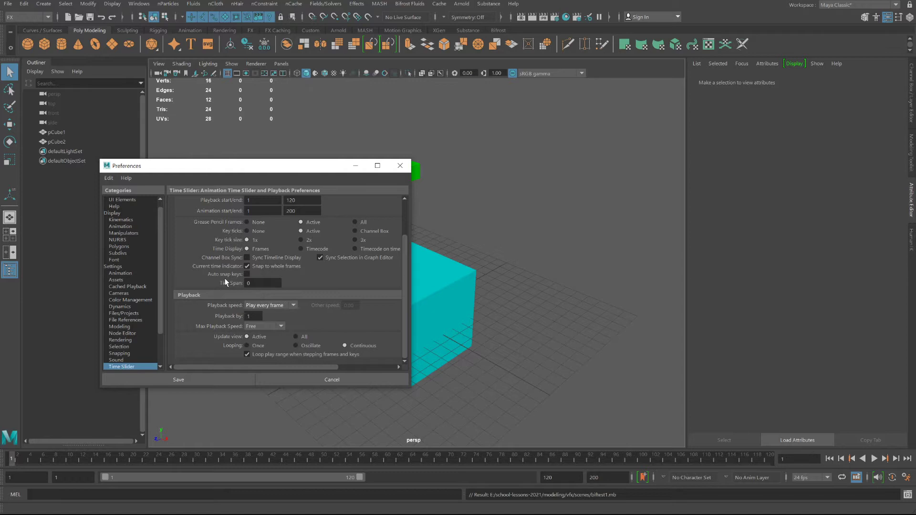
pyautogui.click(264, 307)
pyautogui.click(266, 315)
pyautogui.click(400, 166)
# - Create a Bifrost liquid from the small green cube above the large cube and play the timeline
pyautogui.click(399, 180)
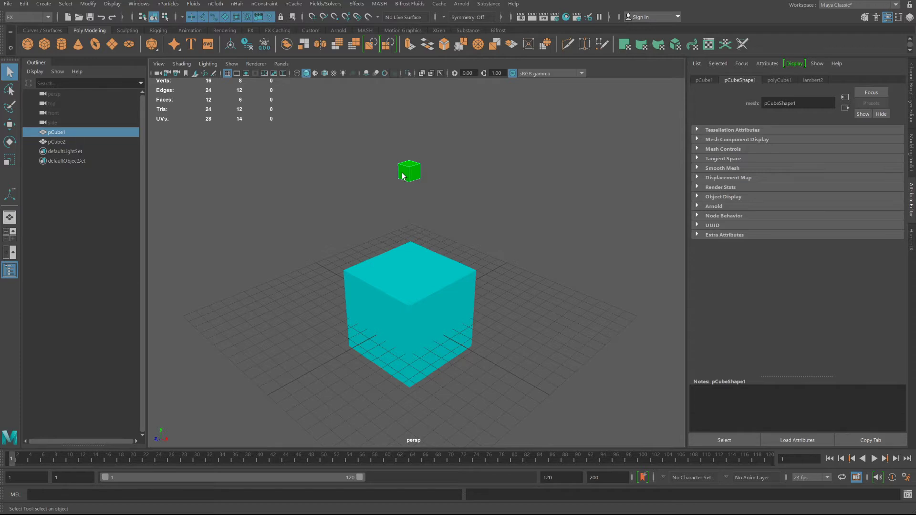
pyautogui.press('w')
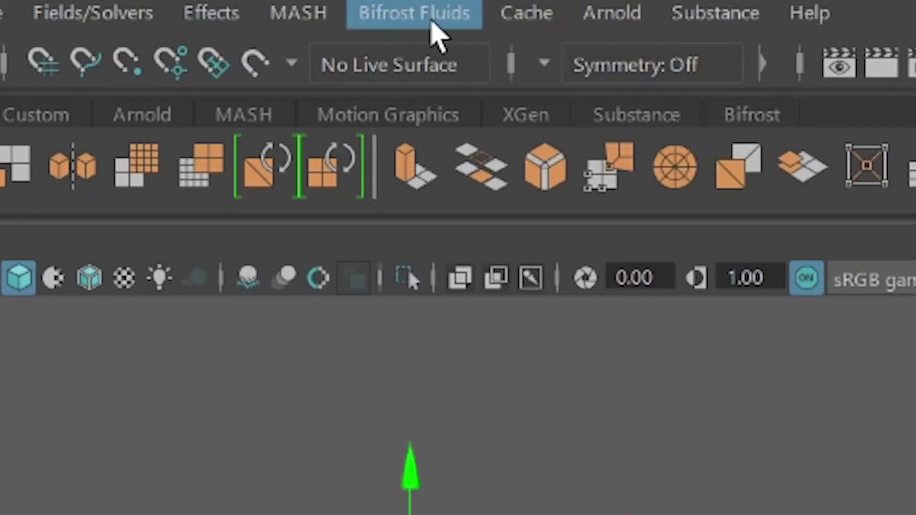
pyautogui.click(432, 19)
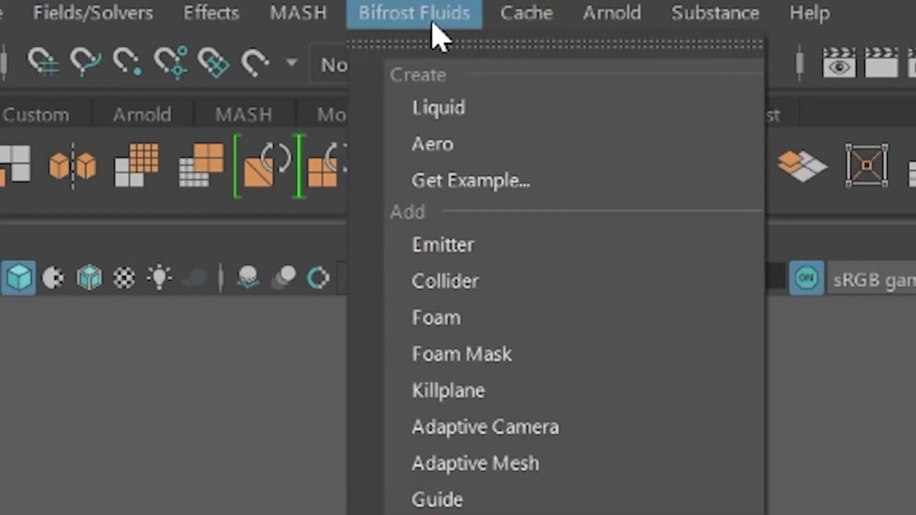
pyautogui.click(451, 119)
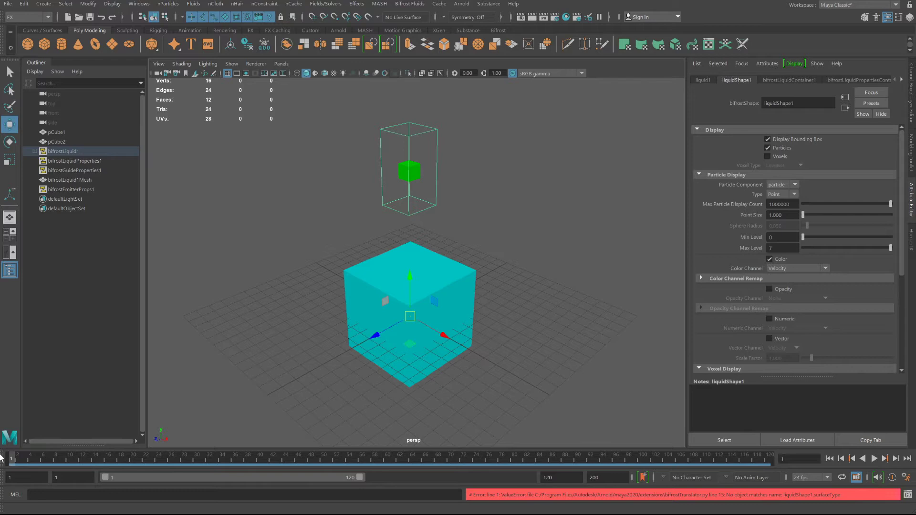
pyautogui.click(875, 458)
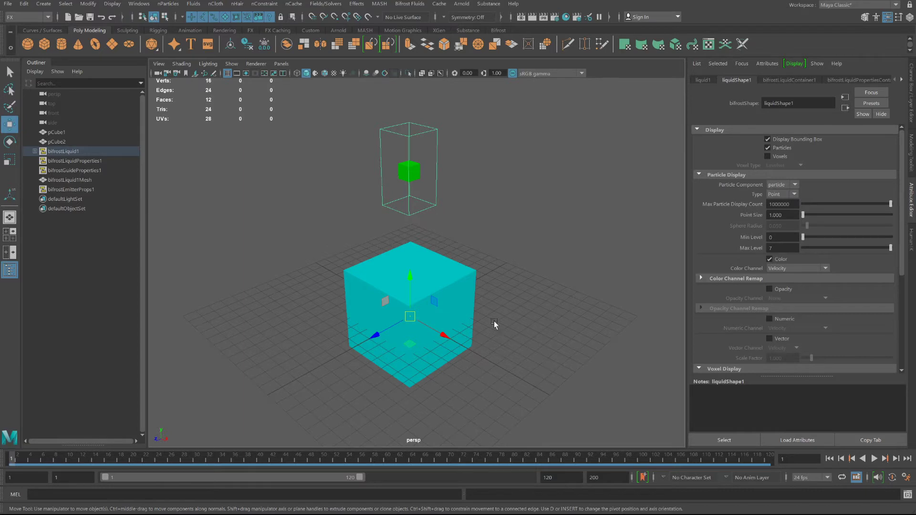
# - Enable Scratch Cache in the simulation attributes of bifrostLiquidContainer1
pyautogui.click(76, 152)
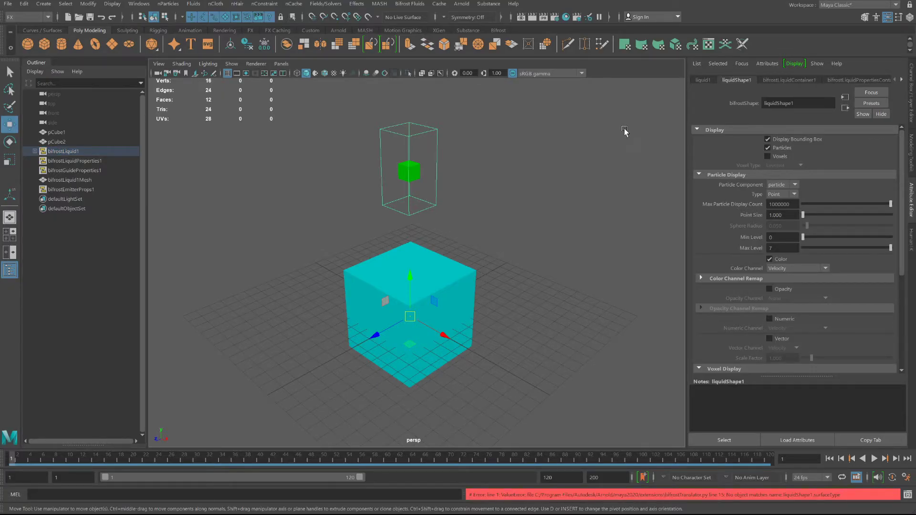
pyautogui.click(793, 81)
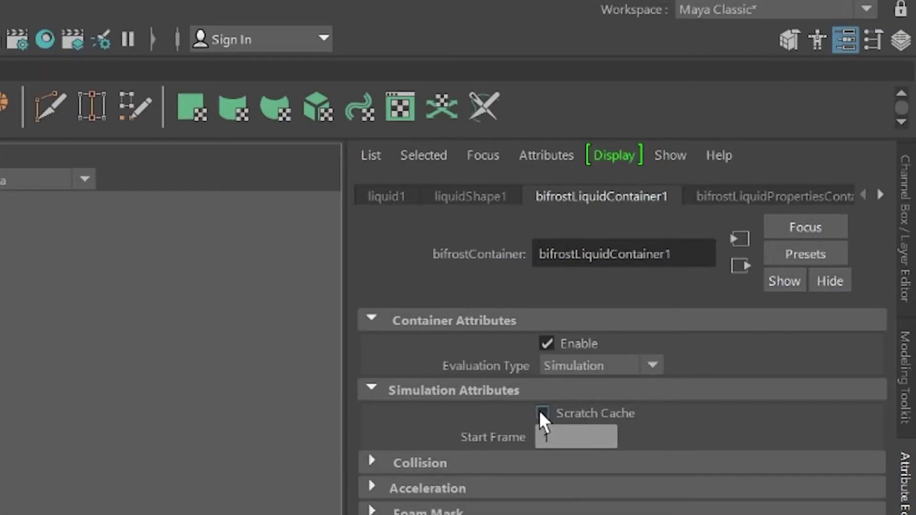
pyautogui.click(542, 411)
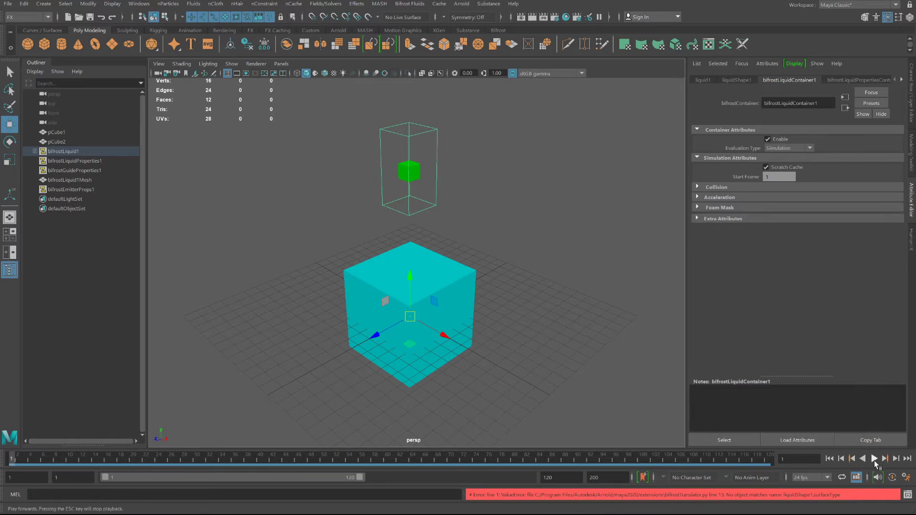
# - Play the liquid simulation to check the particles, stop it and return to frame 1
pyautogui.click(875, 459)
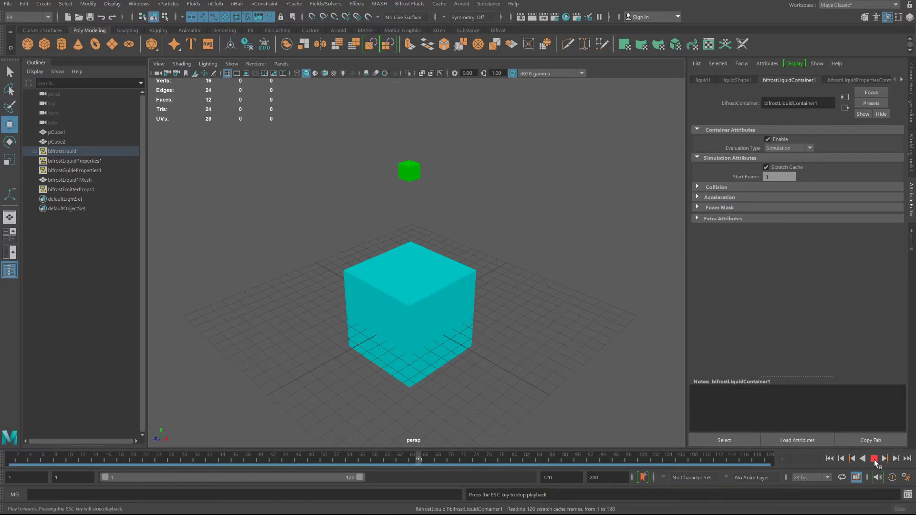
pyautogui.click(874, 458)
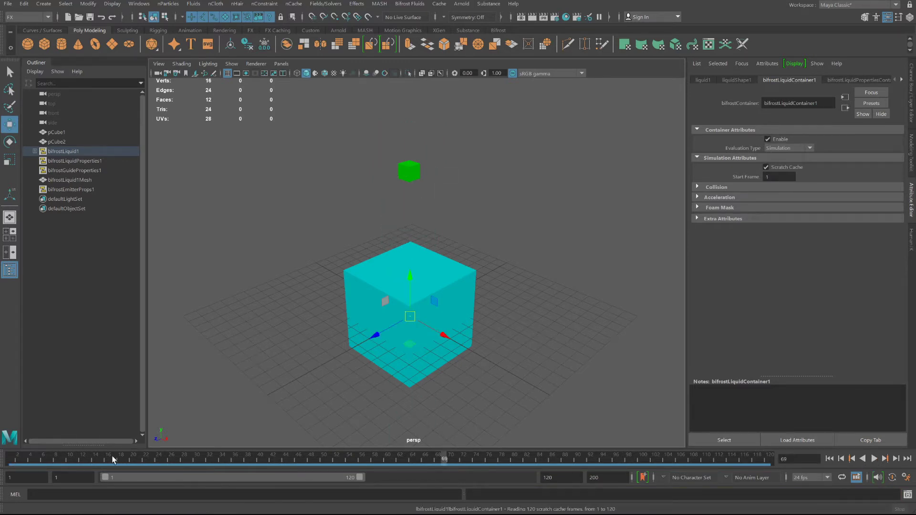
pyautogui.moveTo(113, 460); pyautogui.dragTo(6, 459)
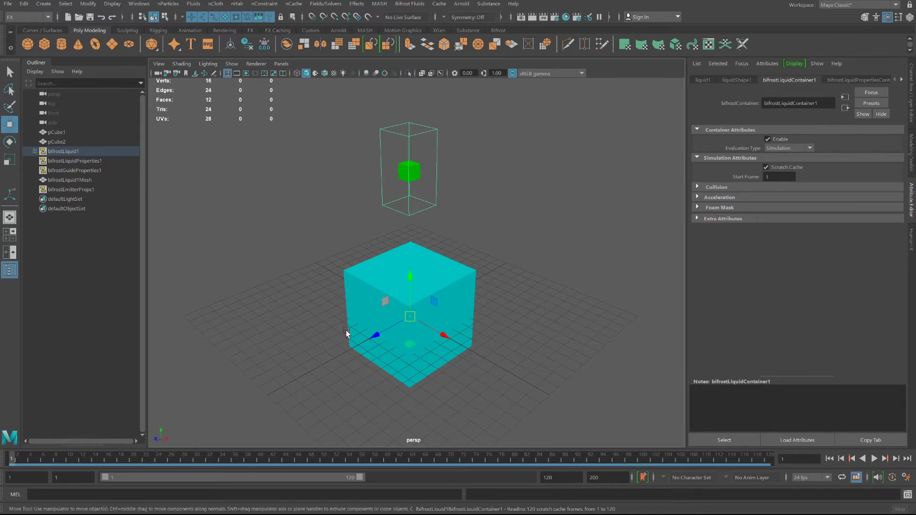
# - Set the Master Voxel Size of bifrostLiquidPropertiesContainer1 to 0.05
pyautogui.click(847, 80)
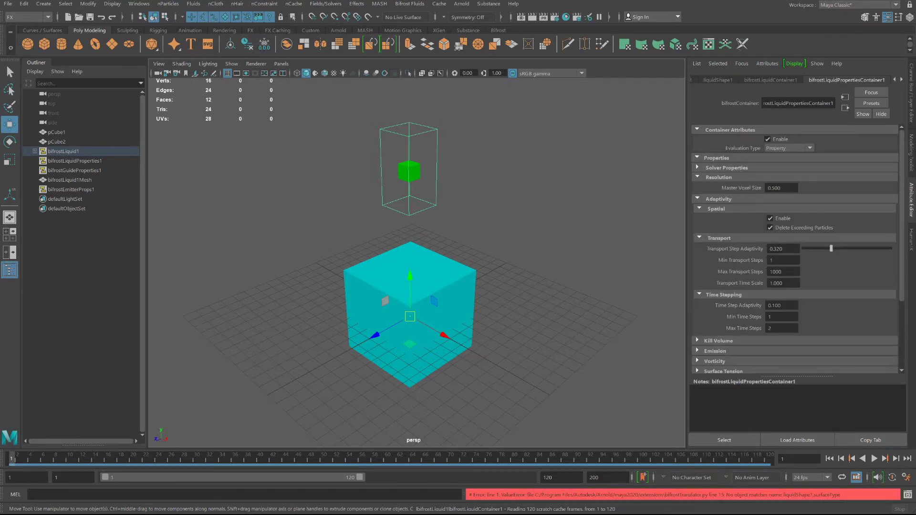
pyautogui.doubleClick(781, 188)
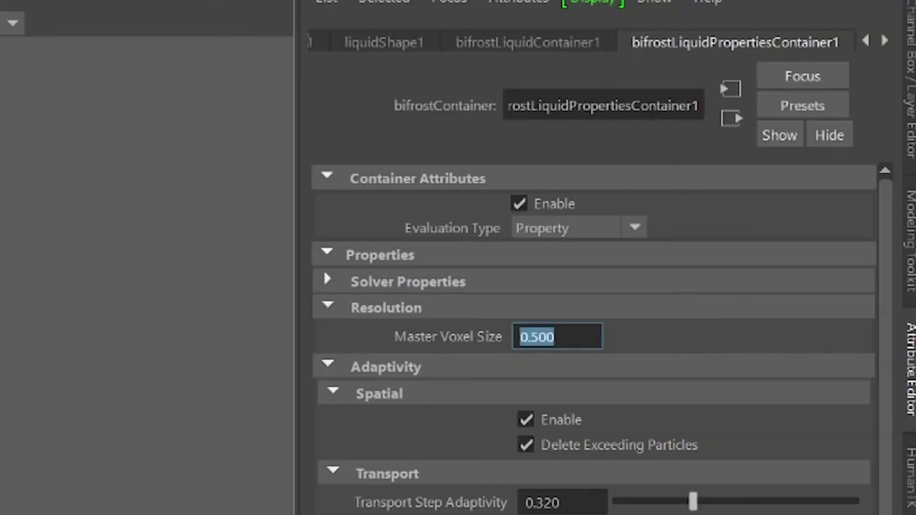
pyautogui.press('BackSpace')
pyautogui.write('0.05')
pyautogui.press('Return')
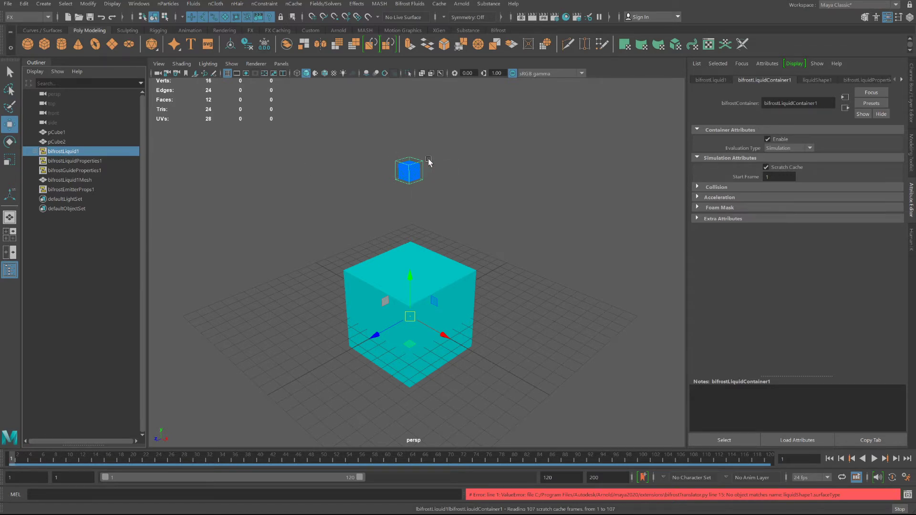
# - Add the large cyan cube to the Bifrost liquid as a collider
pyautogui.scroll(2, 385, 159)
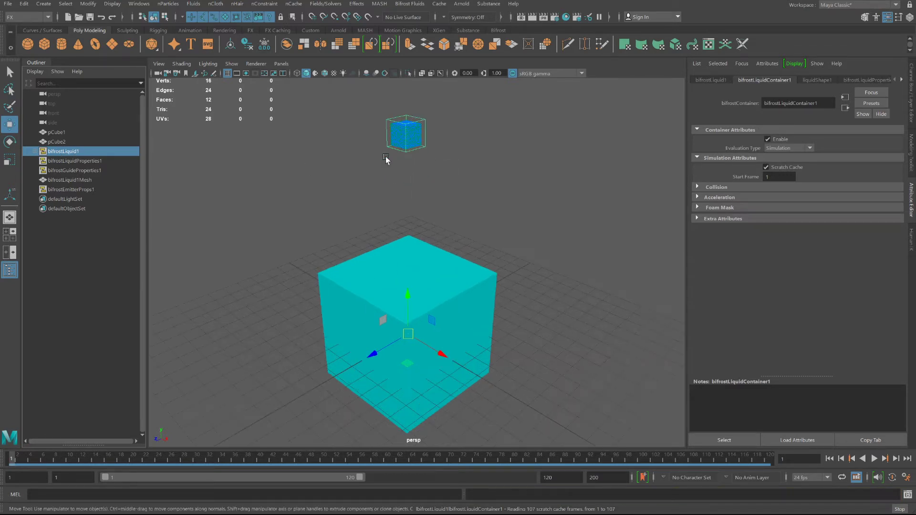
pyautogui.keyDown('shift'); pyautogui.click(342, 277); pyautogui.keyUp('shift')
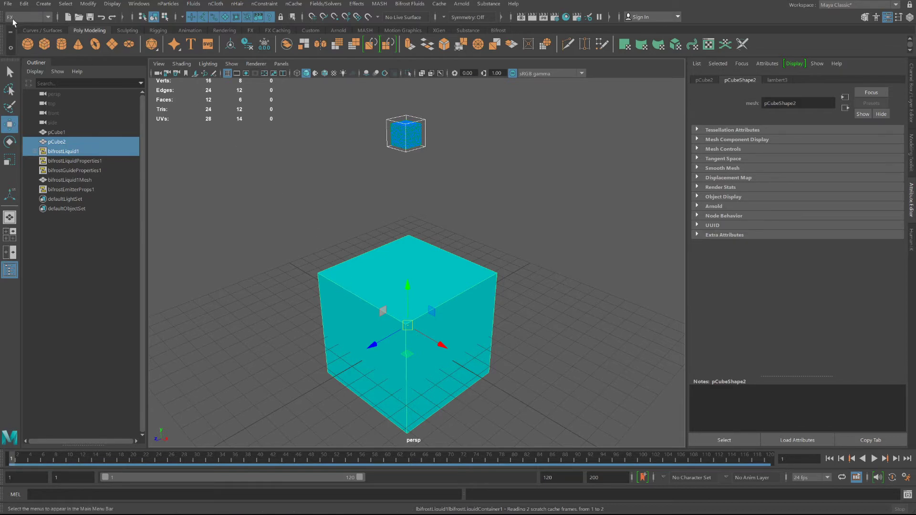
pyautogui.click(416, 4)
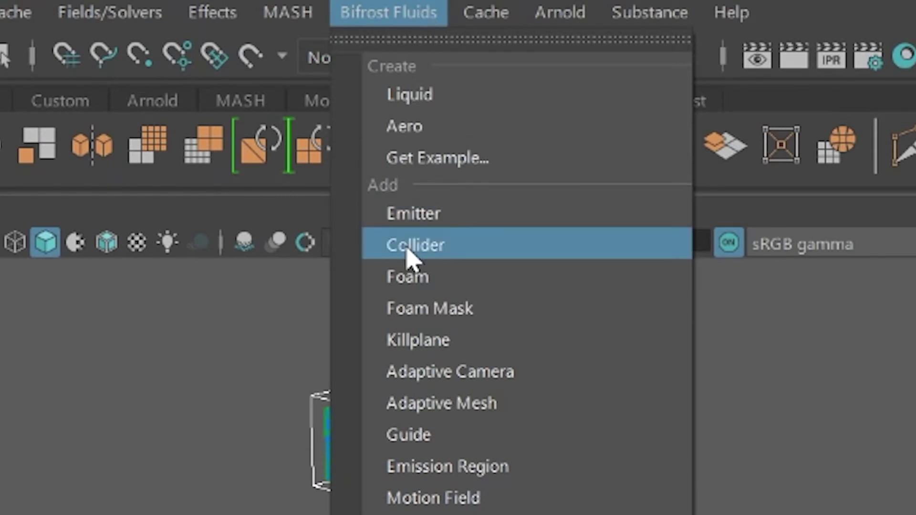
pyautogui.click(429, 253)
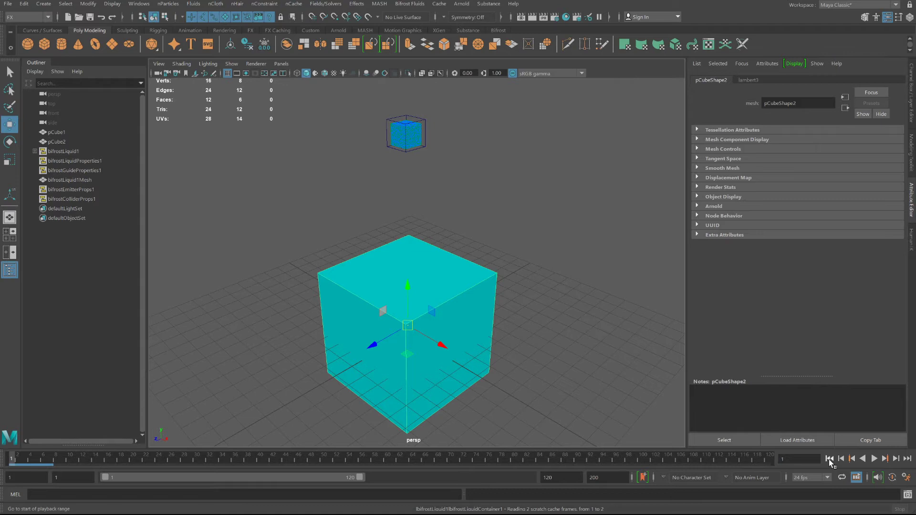
# - Play the simulation to check how the liquid collides with the large cube, stop it and return to frame 1
pyautogui.click(875, 458)
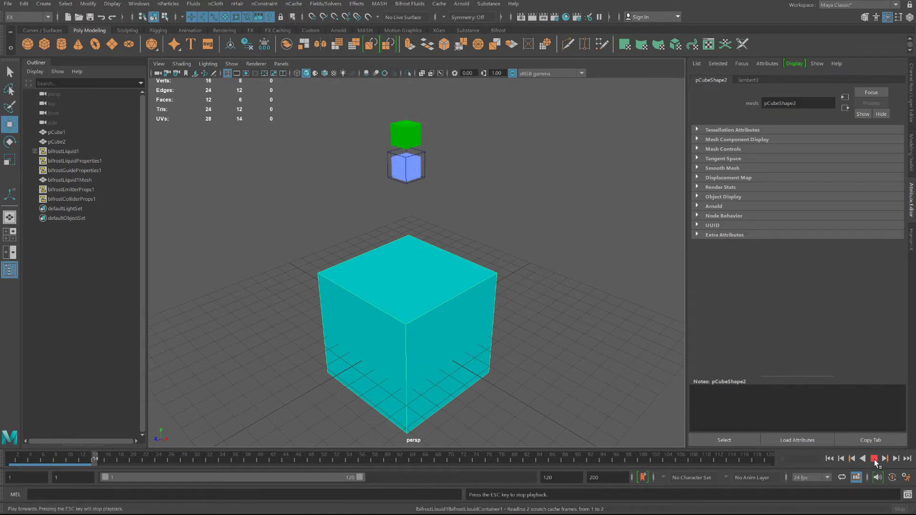
pyautogui.click(875, 459)
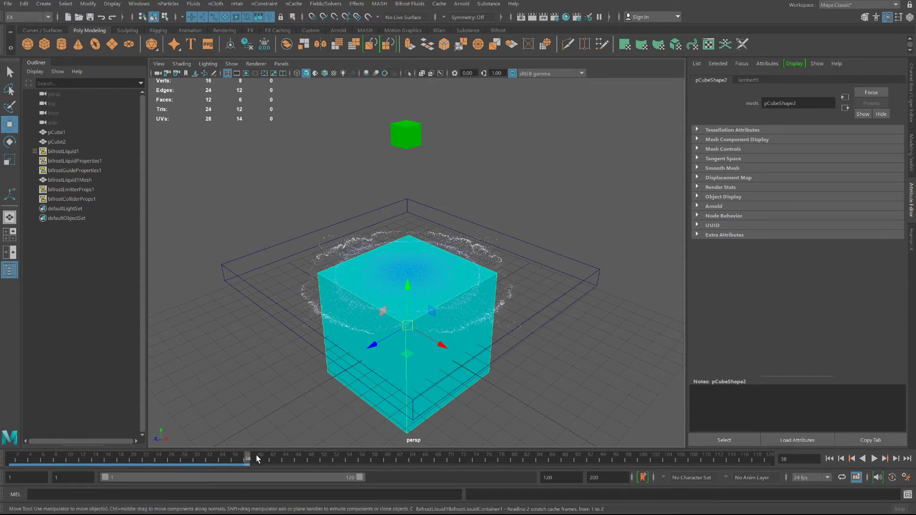
pyautogui.click(11, 459)
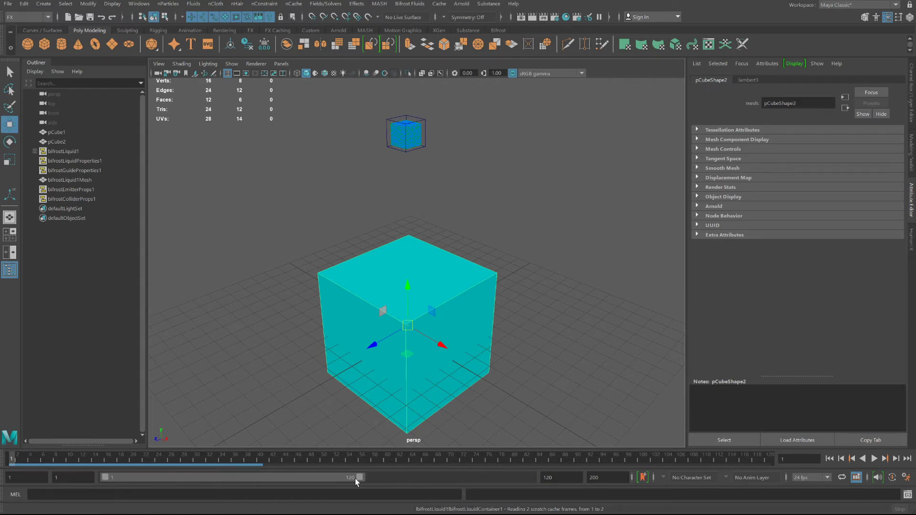
# - Set the end of the playback range to frame 40
pyautogui.doubleClick(549, 477)
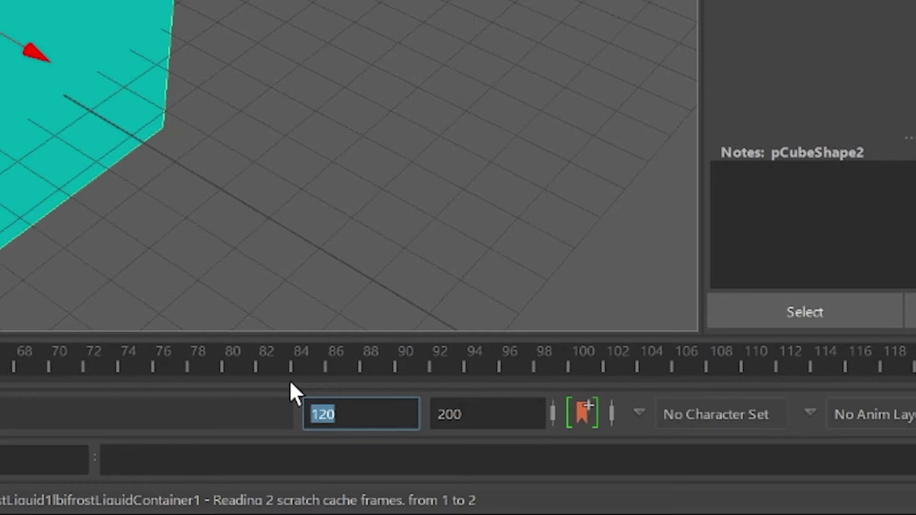
pyautogui.write('40')
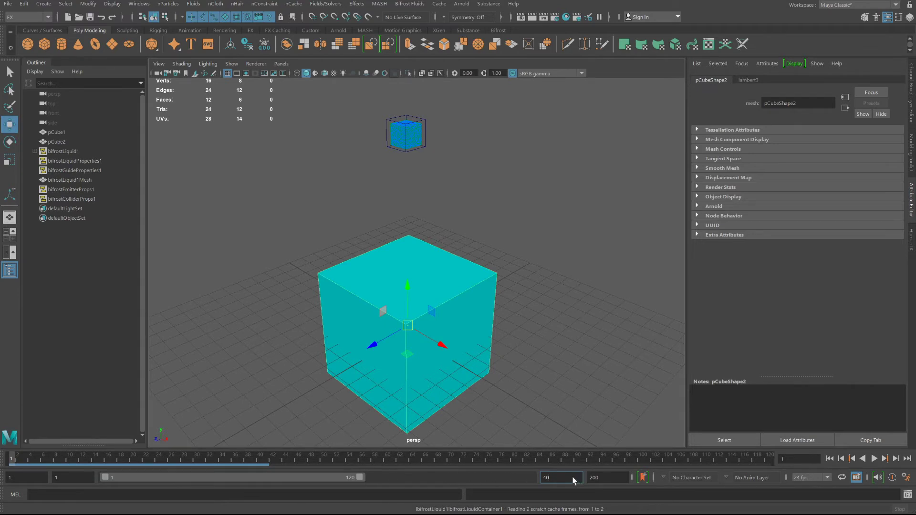
pyautogui.press('Return')
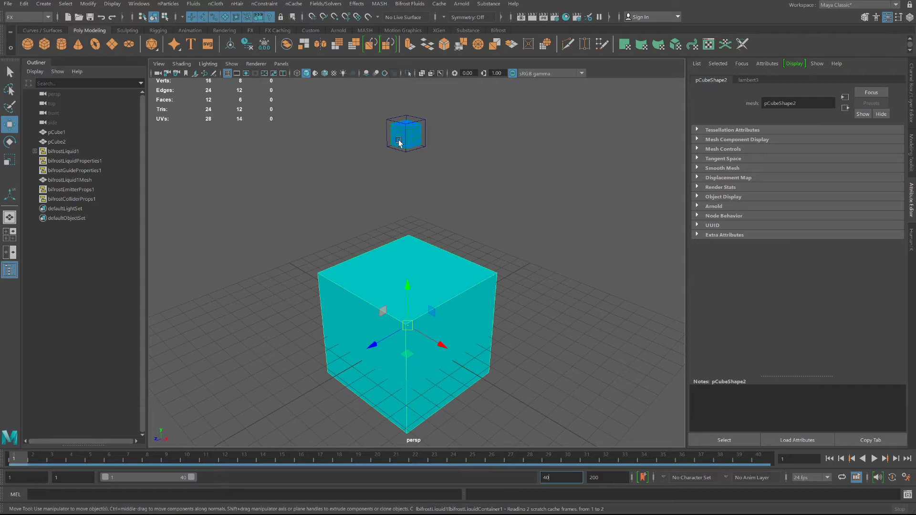
# - Turn Scratch Cache off and back on for bifrostLiquidContainer1 to recalculate the liquid simulation
pyautogui.click(388, 120)
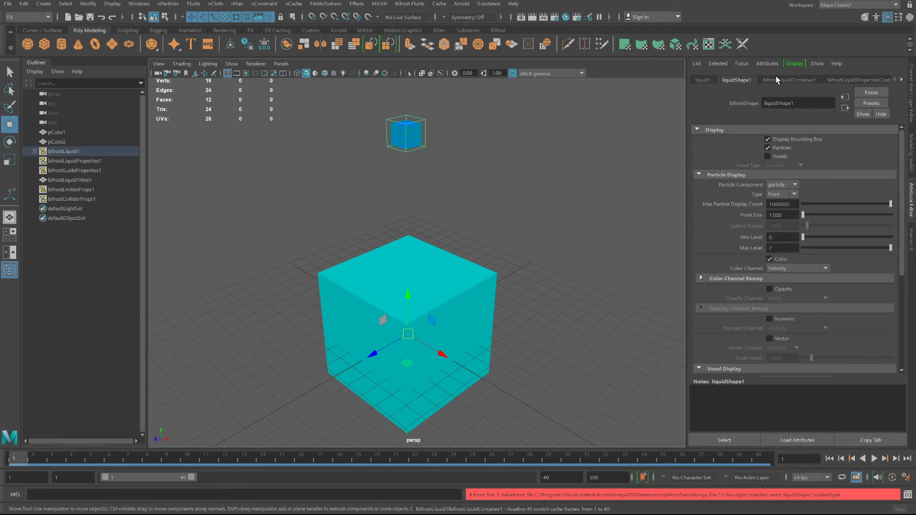
pyautogui.click(776, 79)
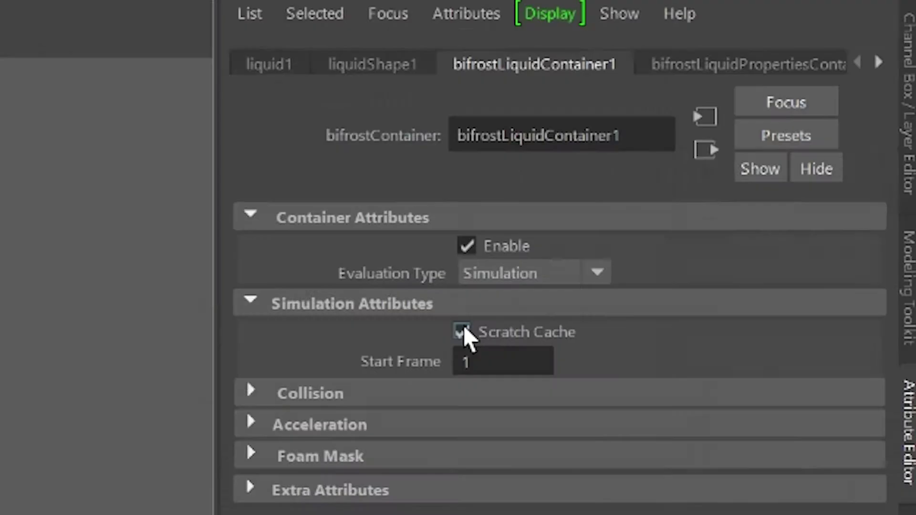
pyautogui.click(463, 332)
pyautogui.click(463, 331)
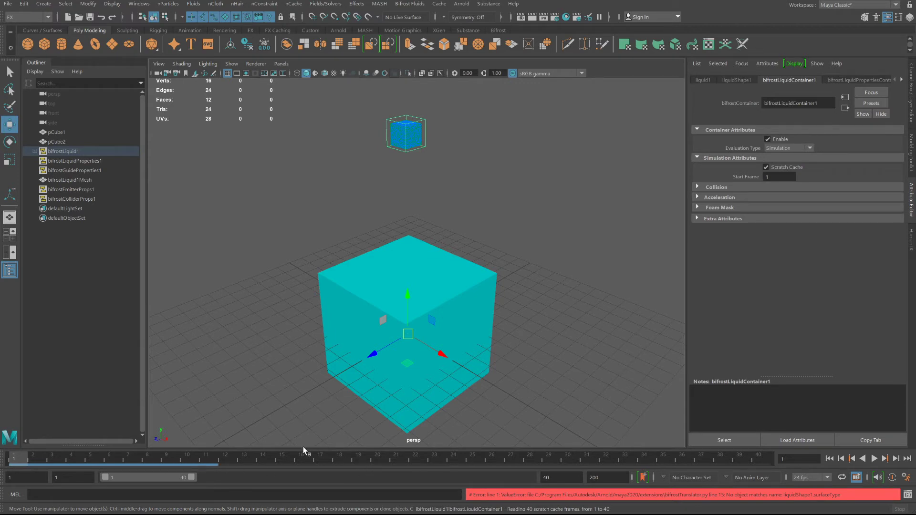
# - Play the cached simulation and stop at frame 33 to check how the liquid splashes on the large cube
pyautogui.hotkey('alt', 'v')
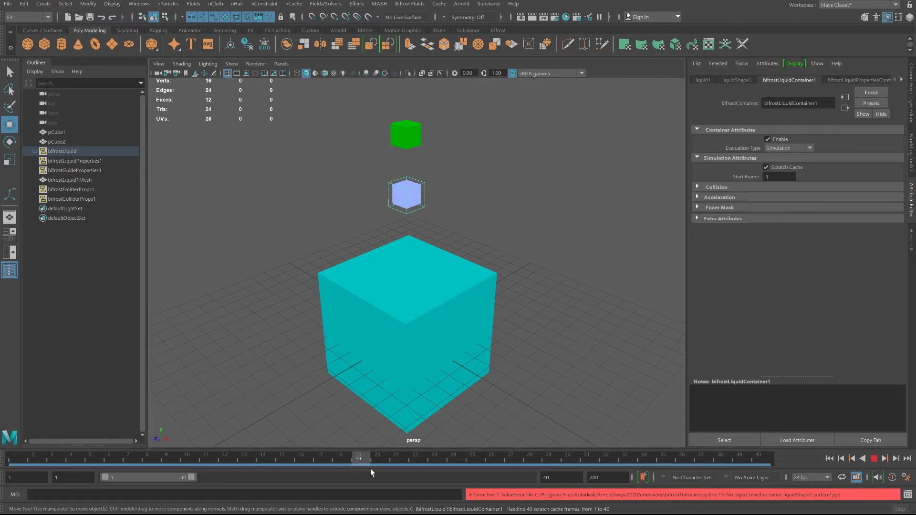
pyautogui.moveTo(227, 455)
pyautogui.mouseDown()
pyautogui.moveTo(151, 456)
pyautogui.moveTo(654, 457)
pyautogui.mouseUp()
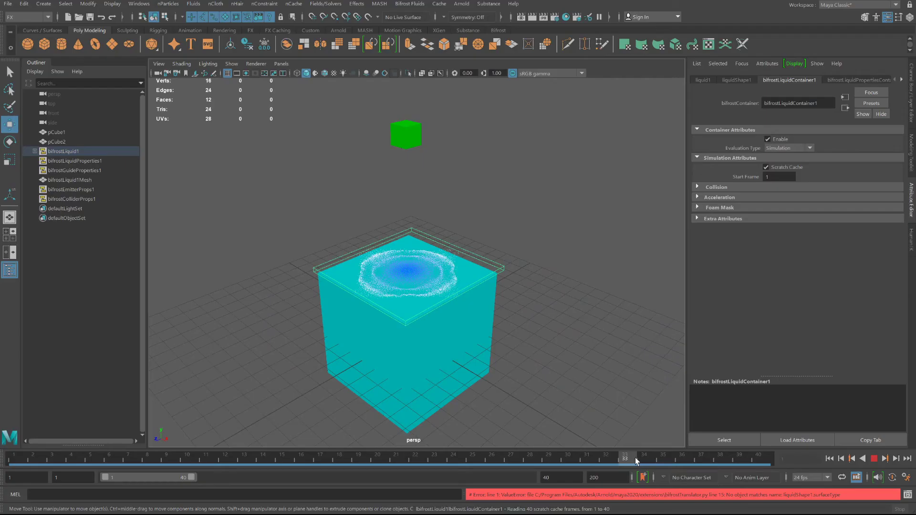
pyautogui.moveTo(634, 457); pyautogui.dragTo(614, 457)
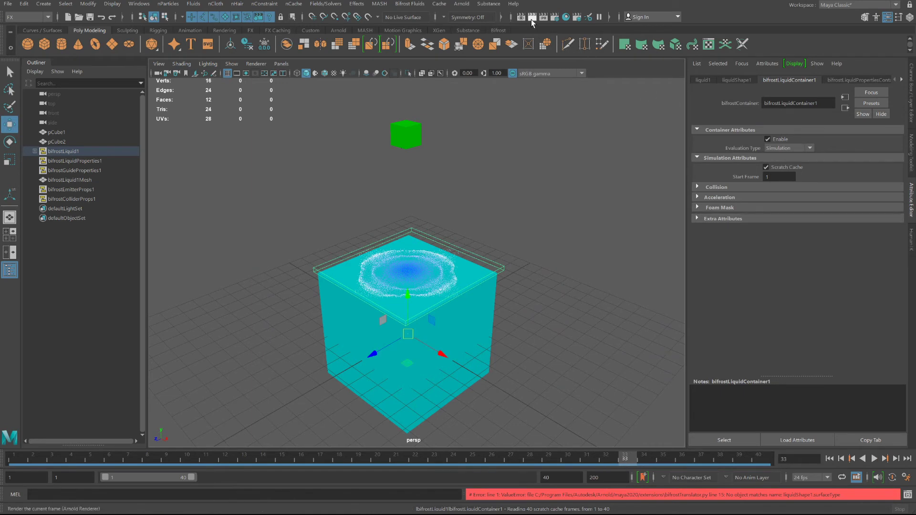
# - Add an Arnold Skydome Light to the scene and render the current frame
pyautogui.click(462, 4)
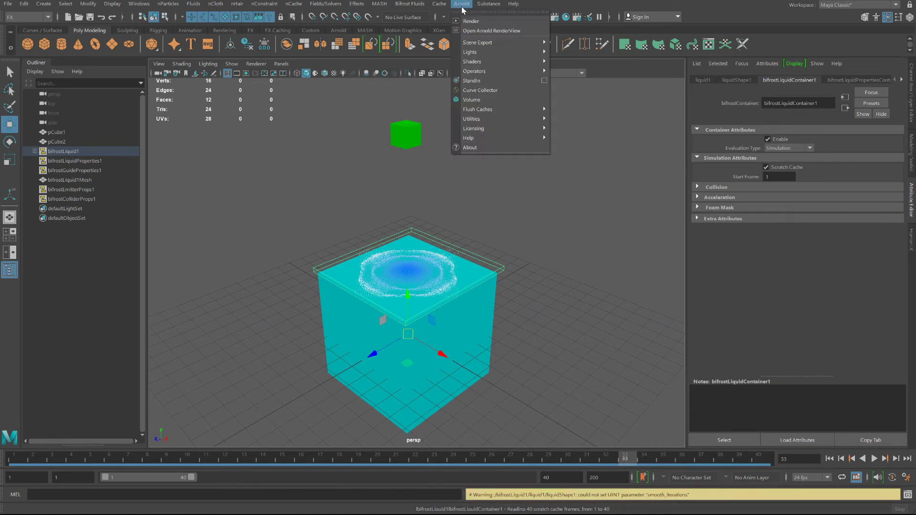
pyautogui.moveTo(480, 48)
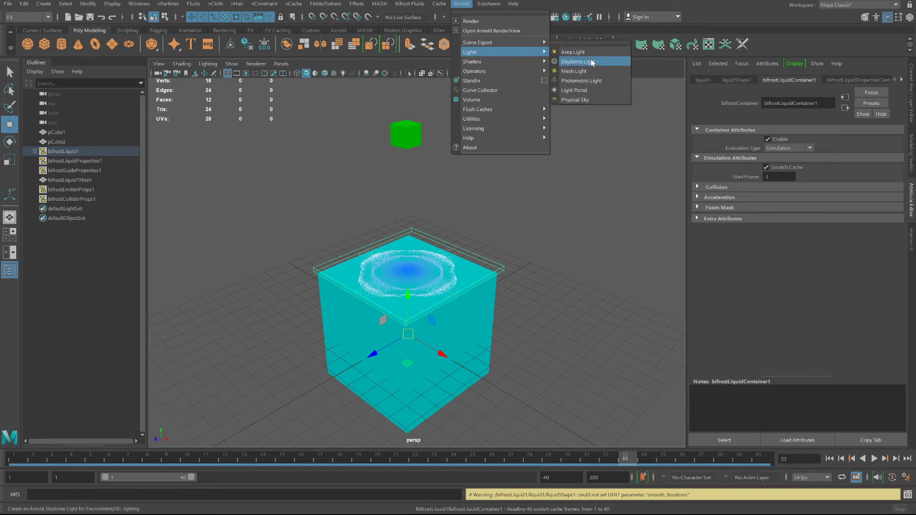
pyautogui.click(591, 61)
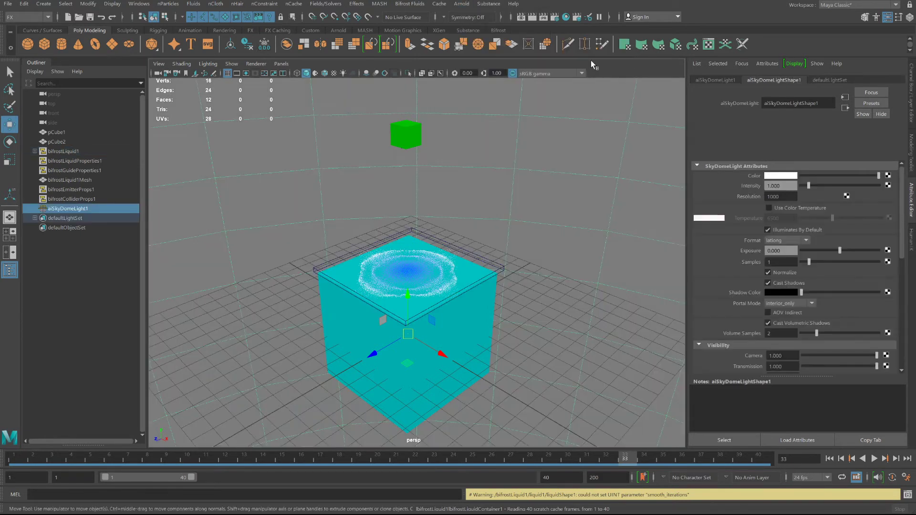
pyautogui.click(533, 18)
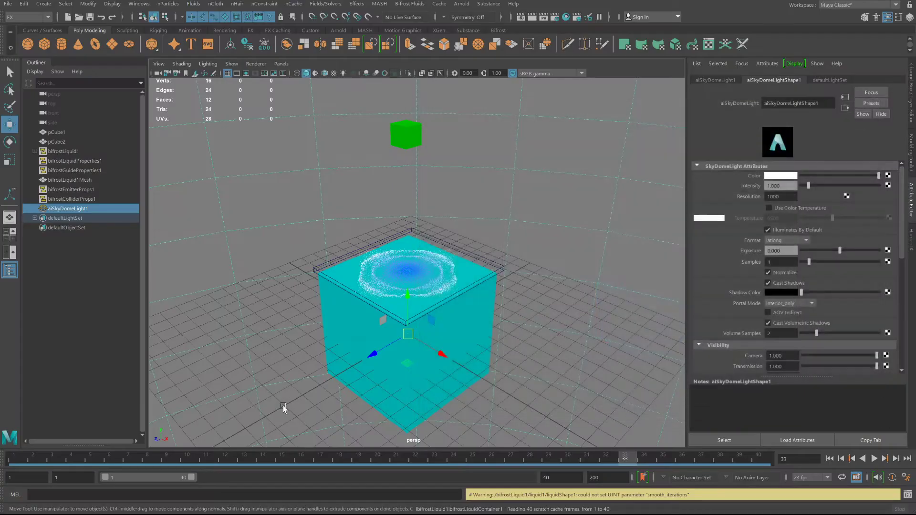
# - Create a polygon sphere, raise it onto the large cube's top face and return the timeline to frame 2
pyautogui.click(29, 44)
pyautogui.moveTo(409, 302); pyautogui.dragTo(400, 224)
pyautogui.click(56, 459)
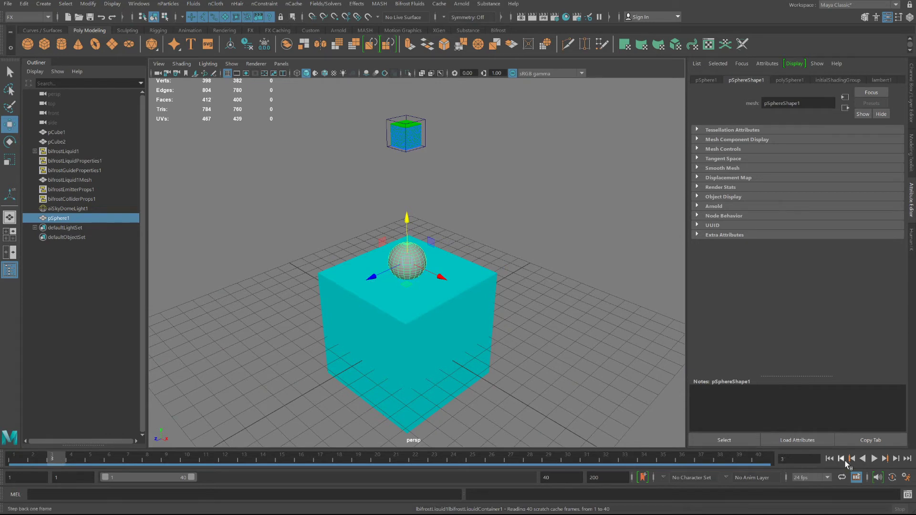
pyautogui.click(842, 460)
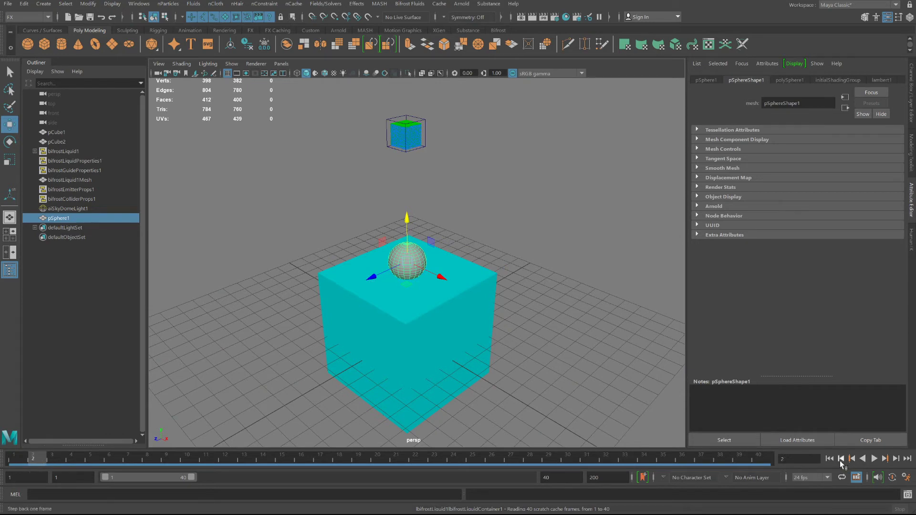
# - Add the sphere to the Bifrost liquid as a collider
pyautogui.click(389, 122)
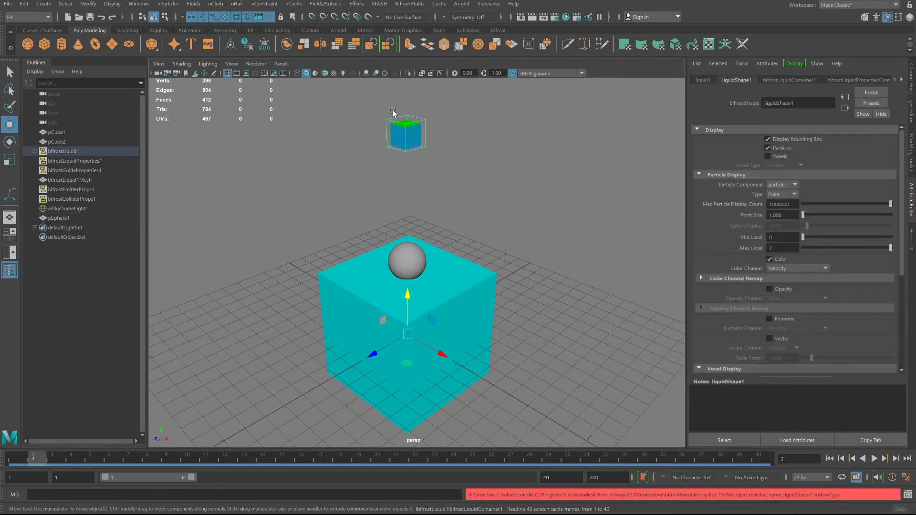
pyautogui.click(407, 253)
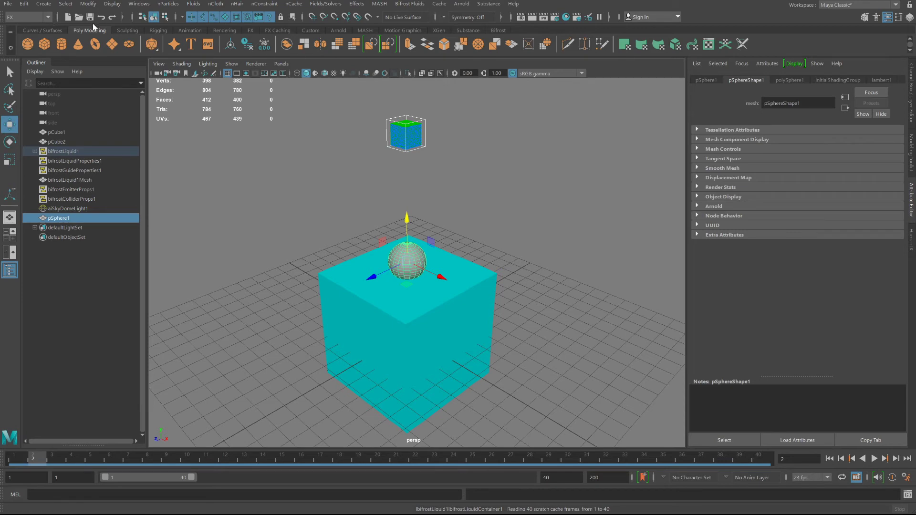
pyautogui.click(409, 5)
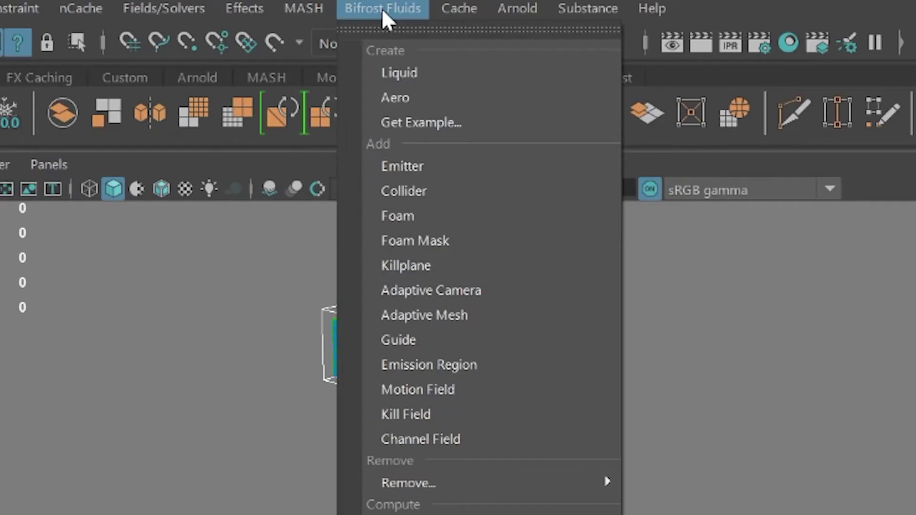
pyautogui.click(405, 191)
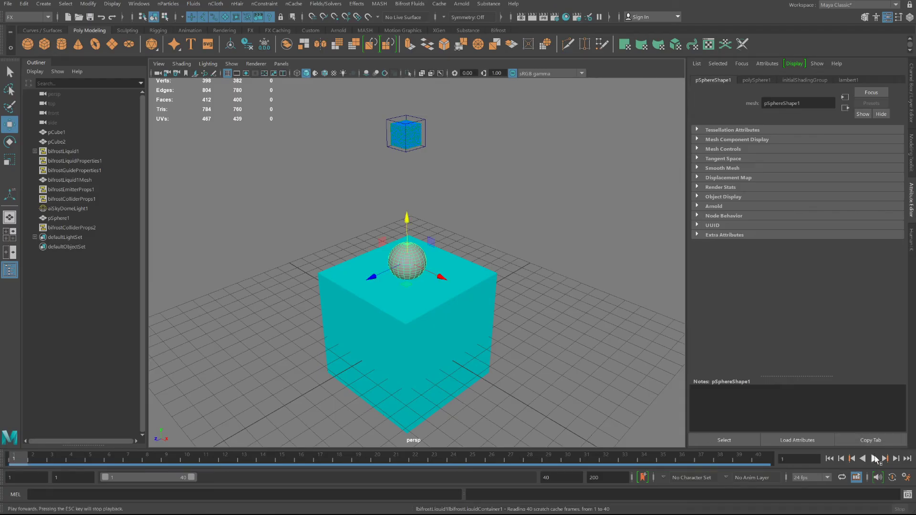
# - Play the simulation, go to frame 28 and examine and render how the liquid flows over the sphere
pyautogui.click(876, 459)
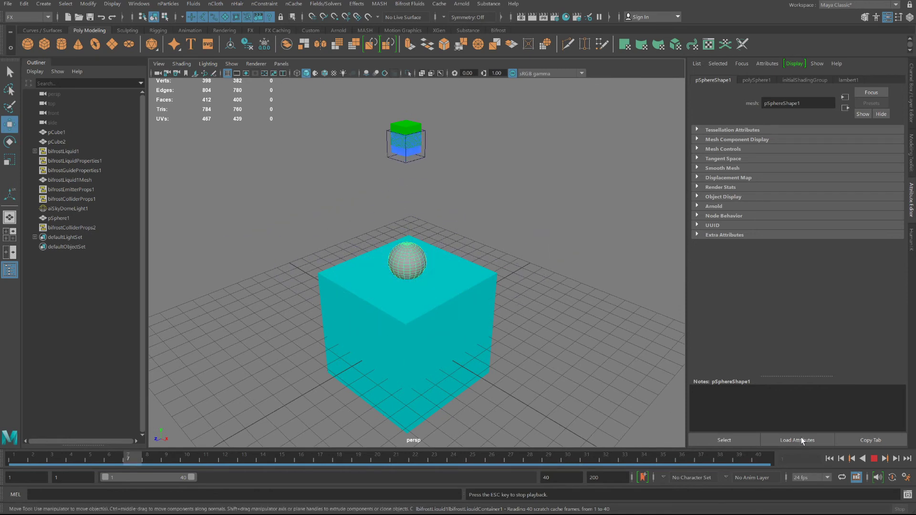
pyautogui.press('Escape')
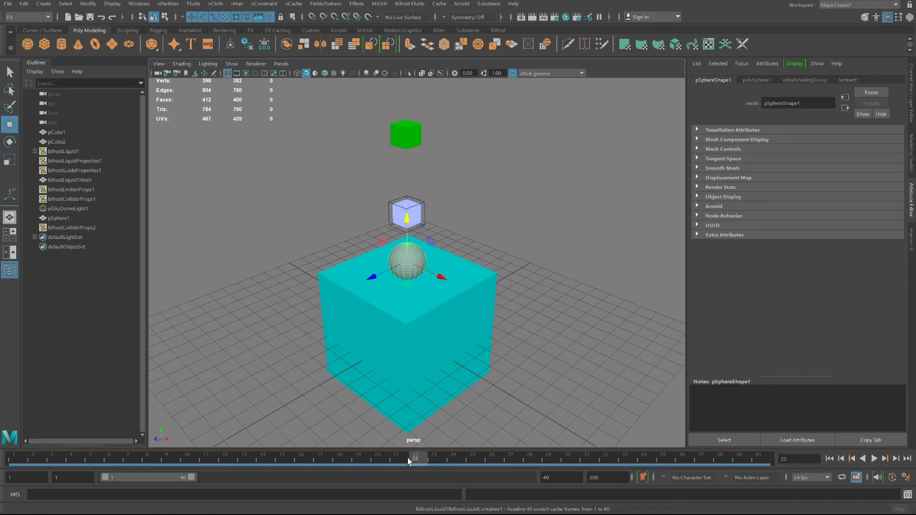
pyautogui.moveTo(408, 457); pyautogui.dragTo(429, 478)
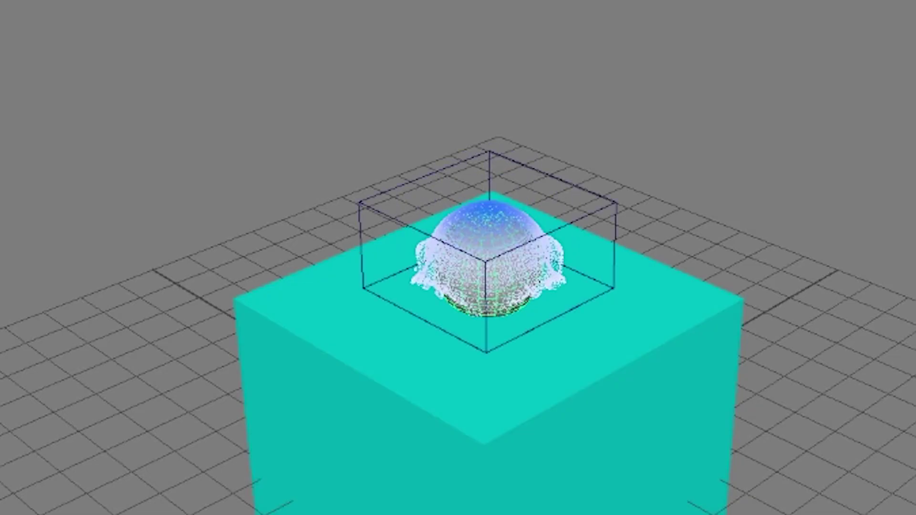
pyautogui.press('w')
pyautogui.press('f')
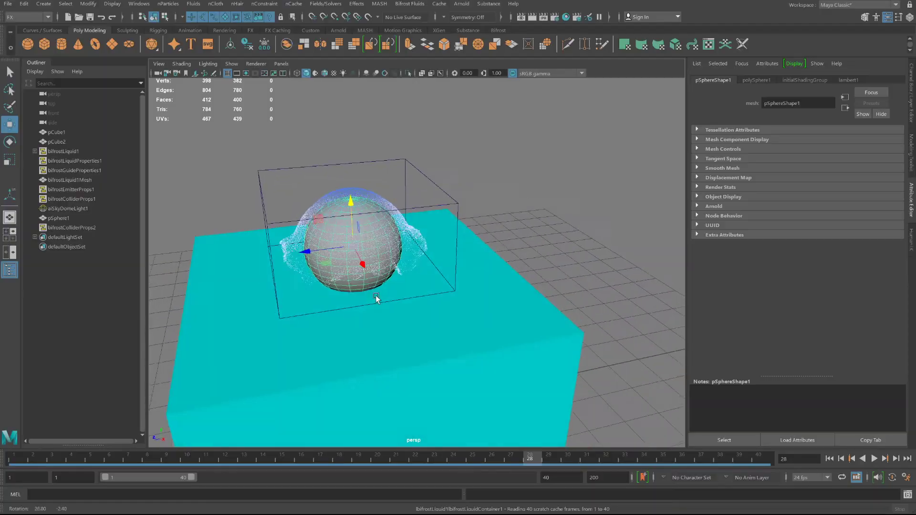
pyautogui.keyDown('alt'); pyautogui.moveTo(376, 296); pyautogui.dragTo(421, 288); pyautogui.keyUp('alt')
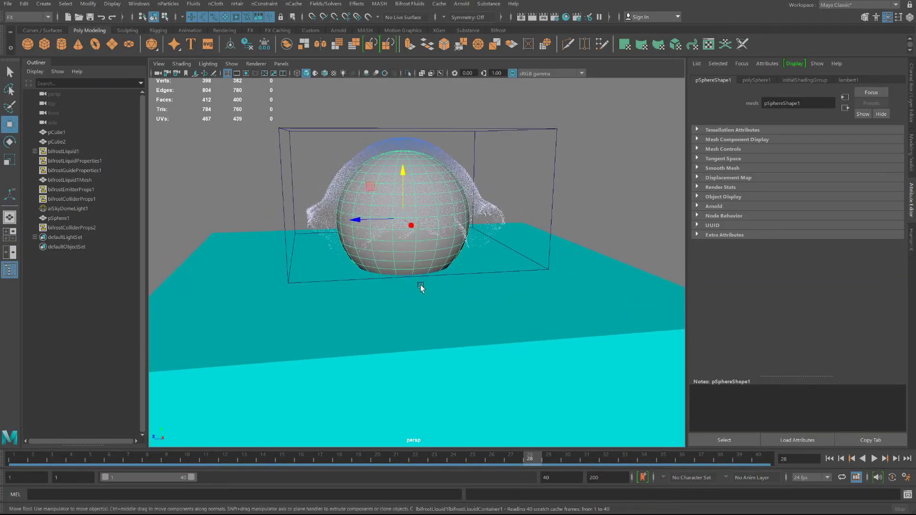
pyautogui.click(532, 17)
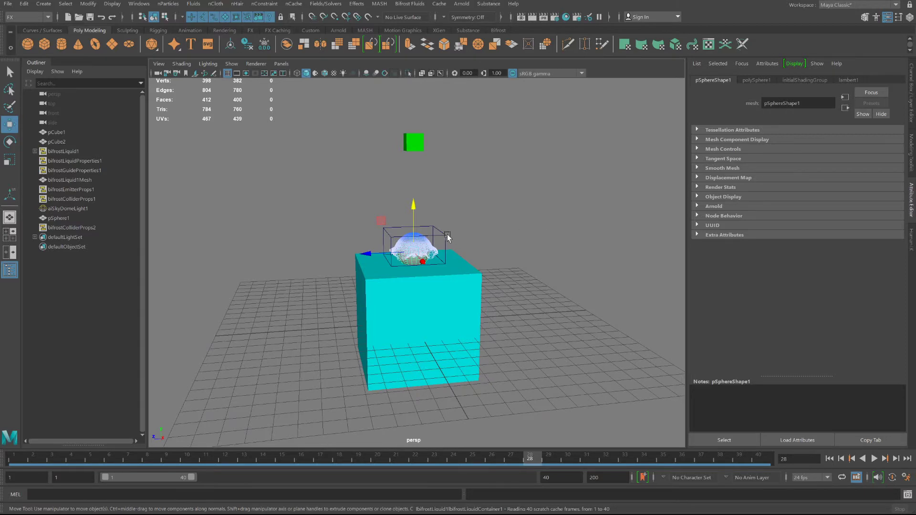
# - Enable Continuous Emission in the emitterProps1 settings of bifrostEmitterProps1
pyautogui.click(447, 237)
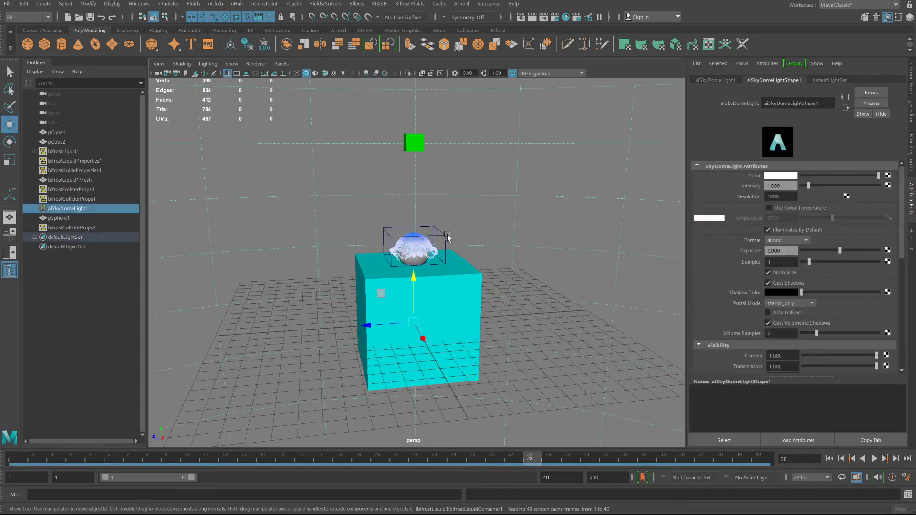
pyautogui.click(442, 236)
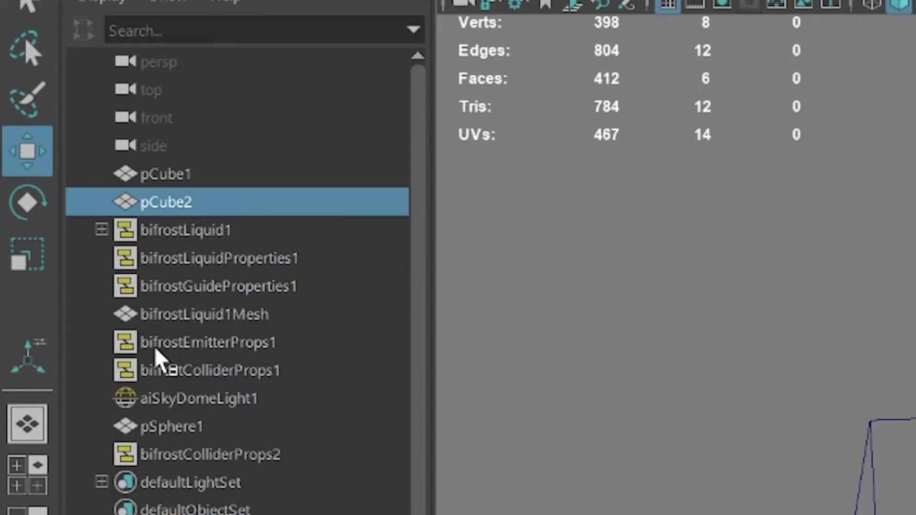
pyautogui.click(208, 343)
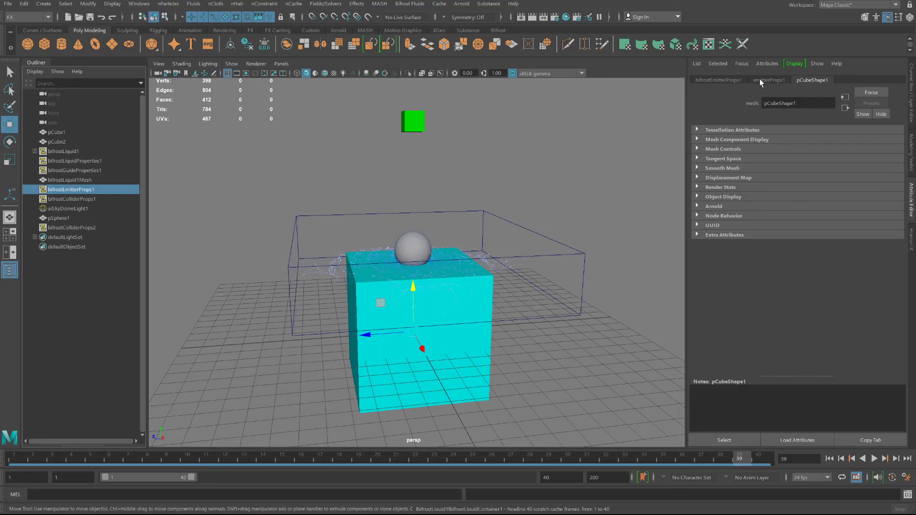
pyautogui.click(769, 79)
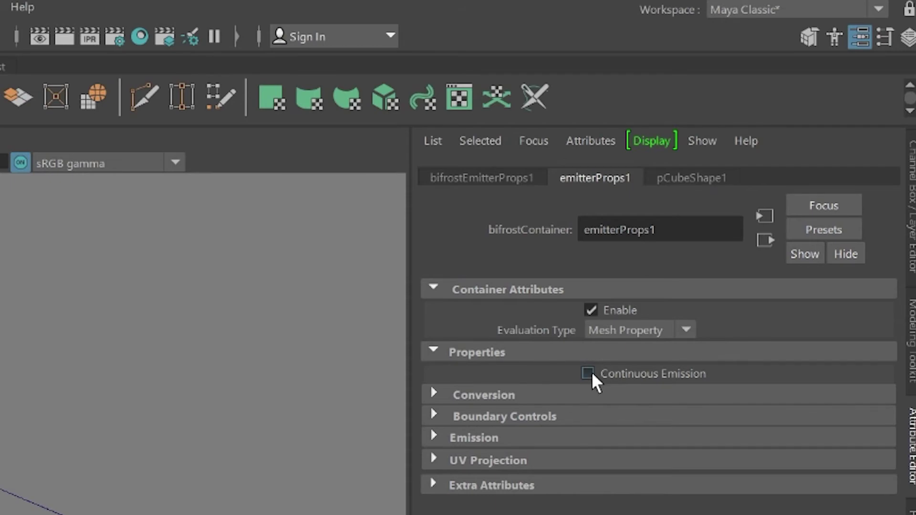
pyautogui.click(590, 372)
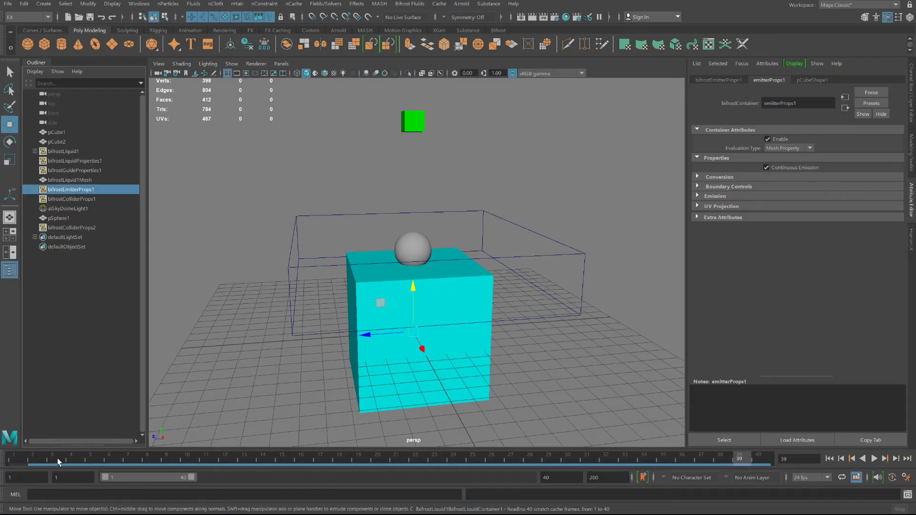
# - Play the simulation with continuous emission and go to frame 36 to examine the stream hitting the sphere
pyautogui.click(875, 459)
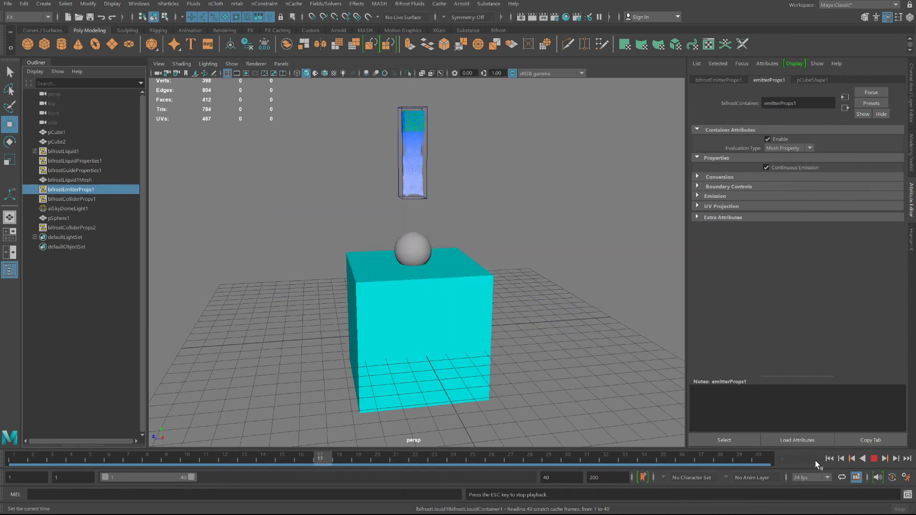
pyautogui.press('Escape')
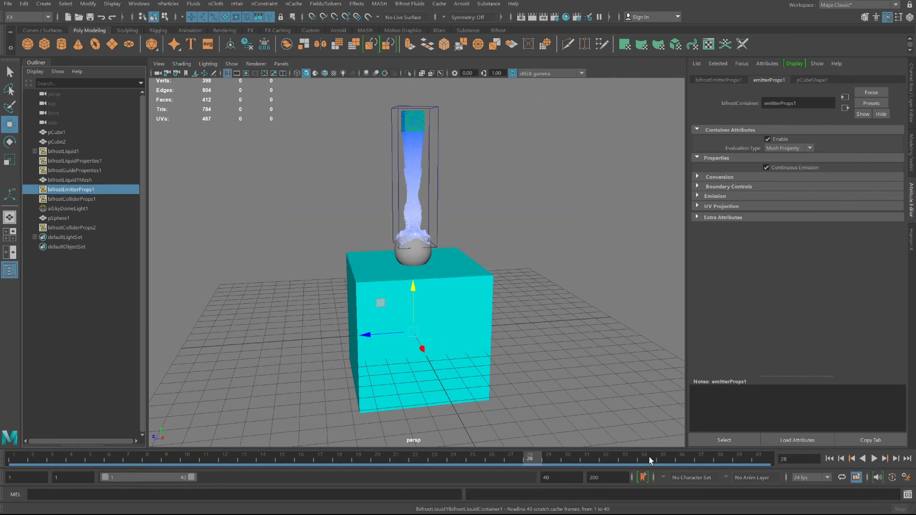
pyautogui.moveTo(531, 461); pyautogui.dragTo(675, 500)
pyautogui.scroll(5, 569, 93)
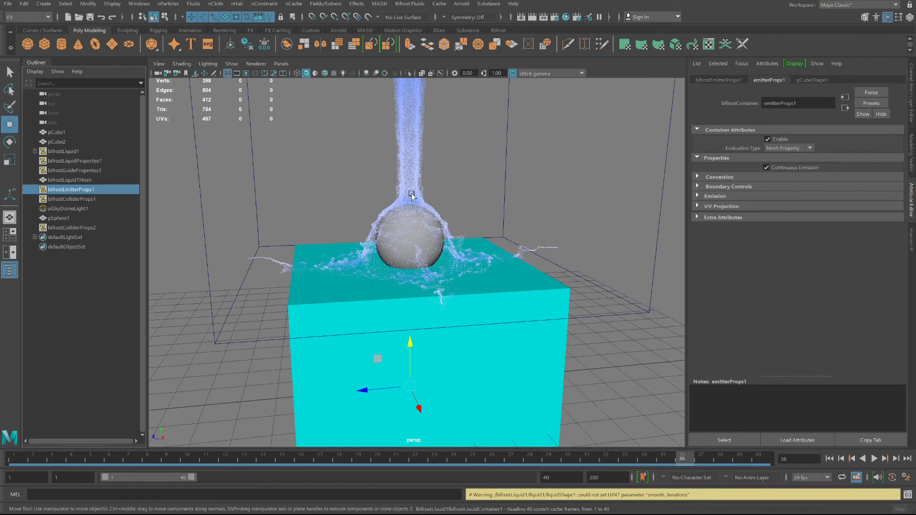
# - Map the skydome light's Color to the image file hdri-airplane-hangar-interior-2-3d-model-low-poly.jpg and render the current frame
pyautogui.click(667, 269)
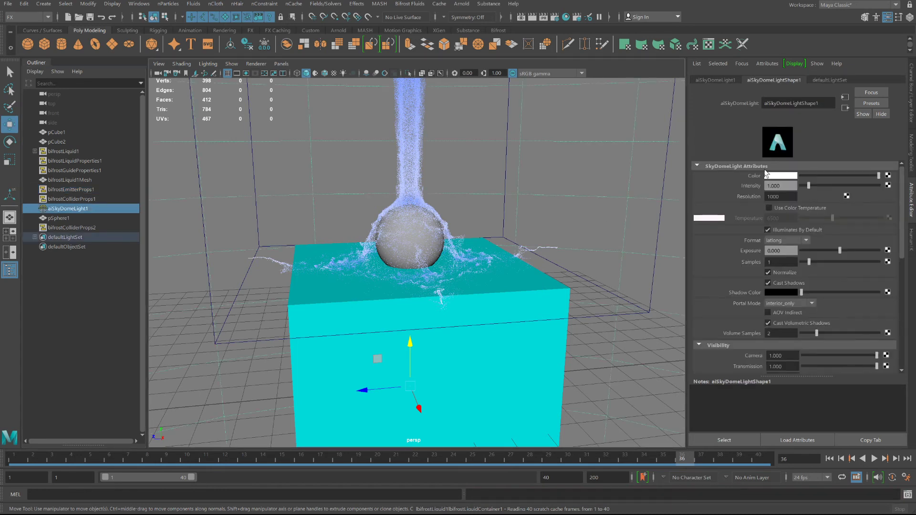
pyautogui.click(888, 175)
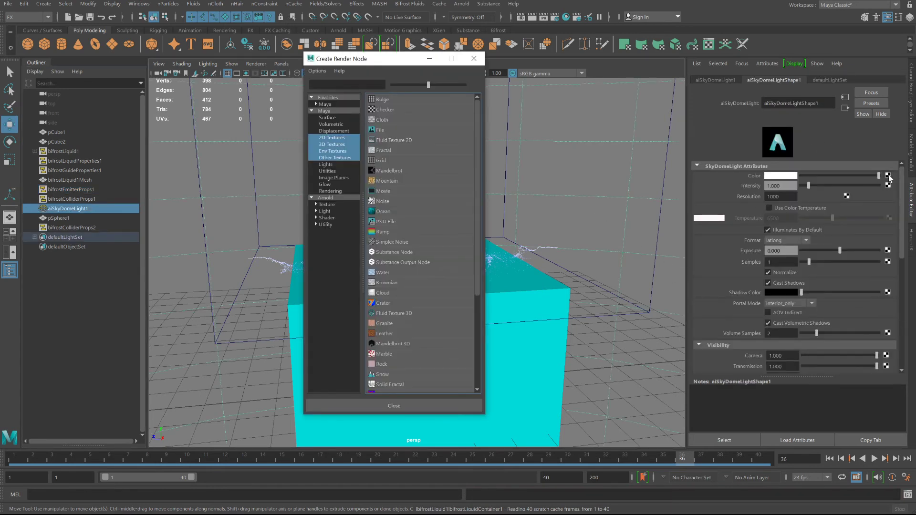
pyautogui.click(381, 130)
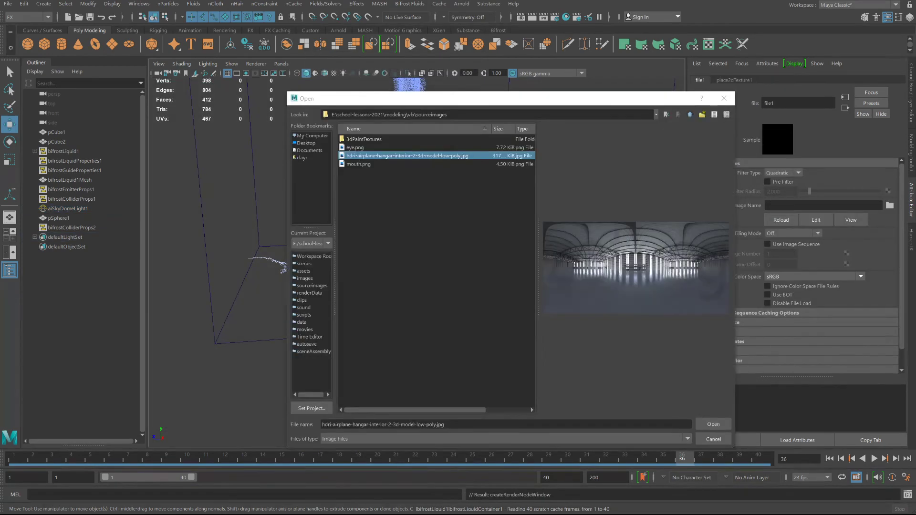
pyautogui.click(712, 425)
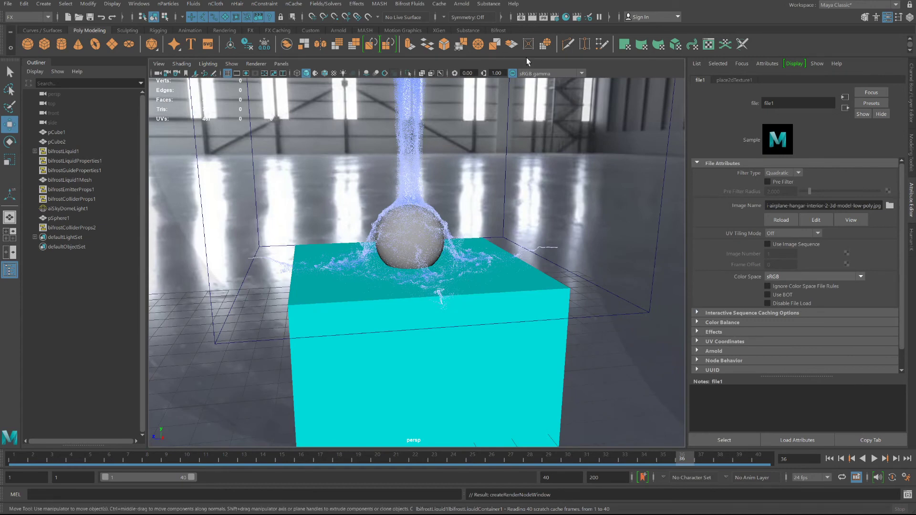
pyautogui.click(532, 17)
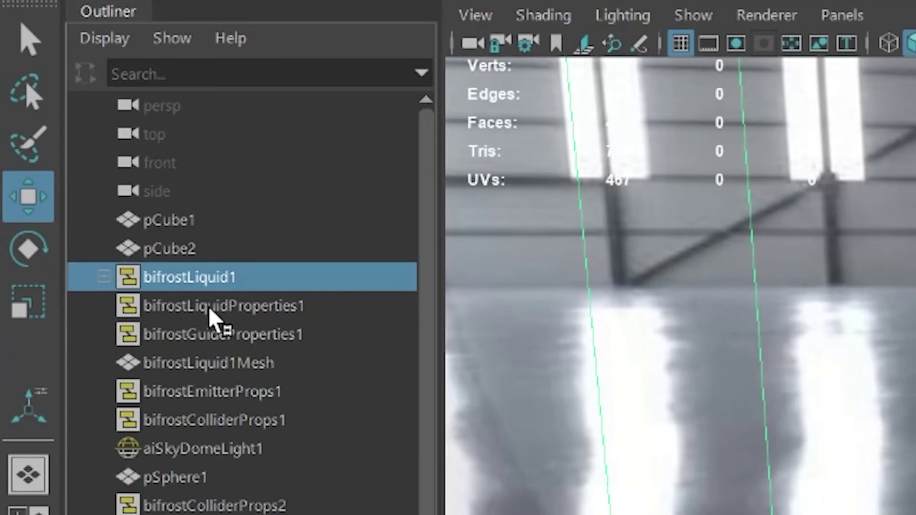
# - Set the Viscosity of bifrostLiquidProperties1 to 200
pyautogui.click(208, 307)
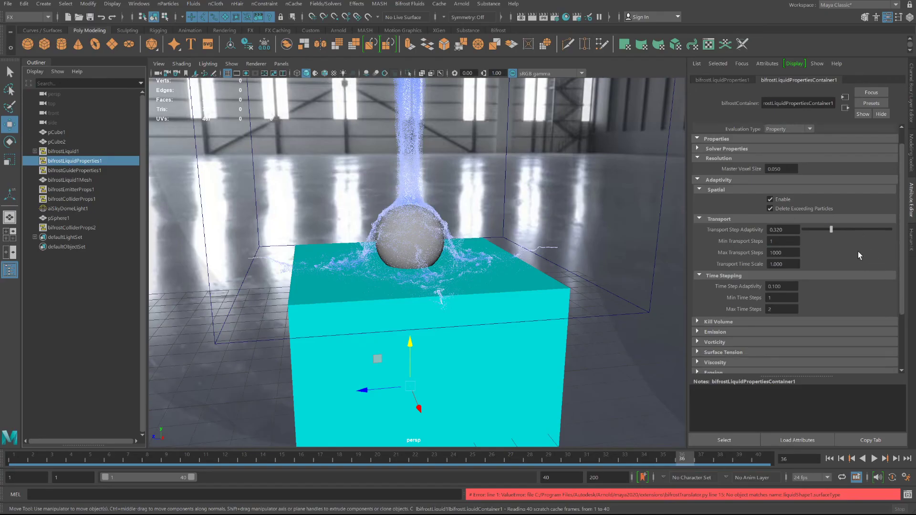
pyautogui.scroll(-1, 859, 255)
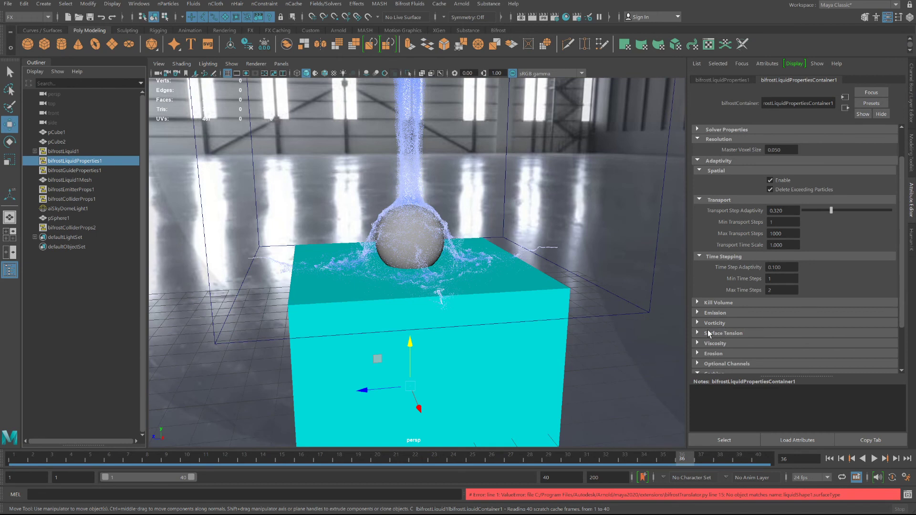
pyautogui.scroll(-2, 773, 331)
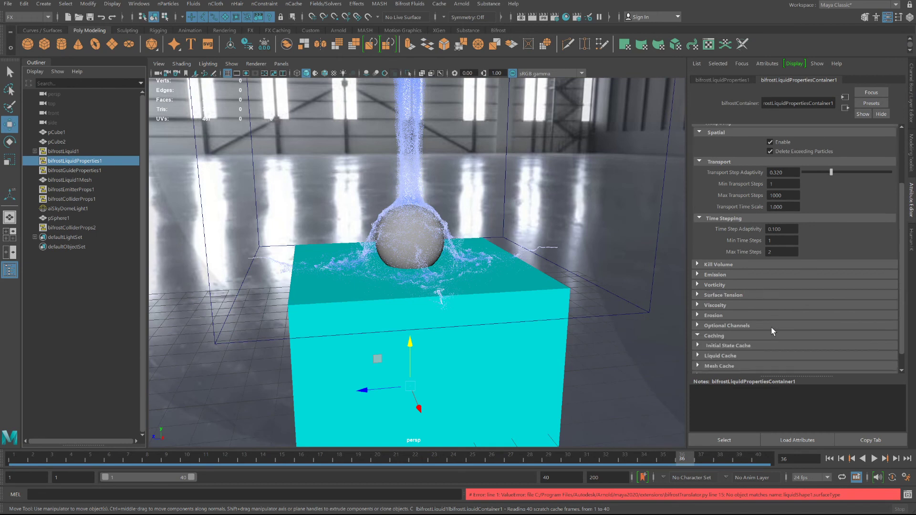
pyautogui.click(700, 306)
pyautogui.click(773, 316)
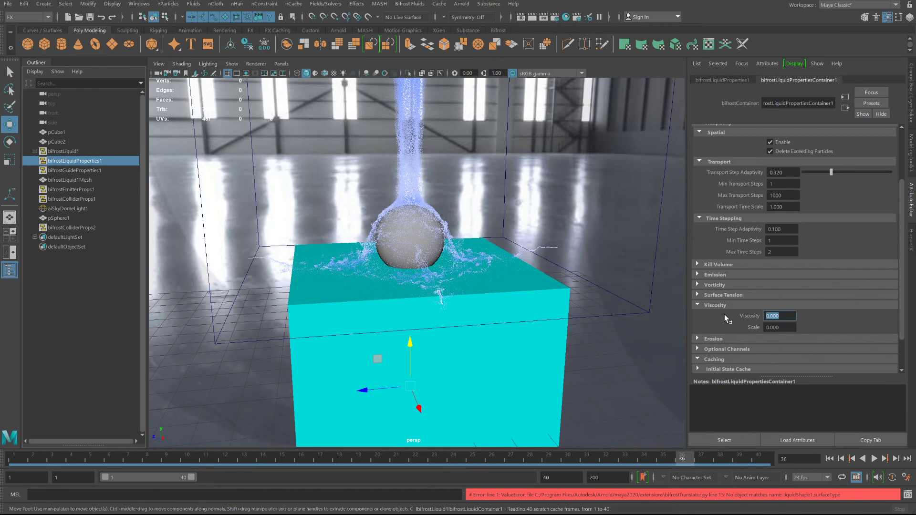
pyautogui.write('200')
pyautogui.press('Return')
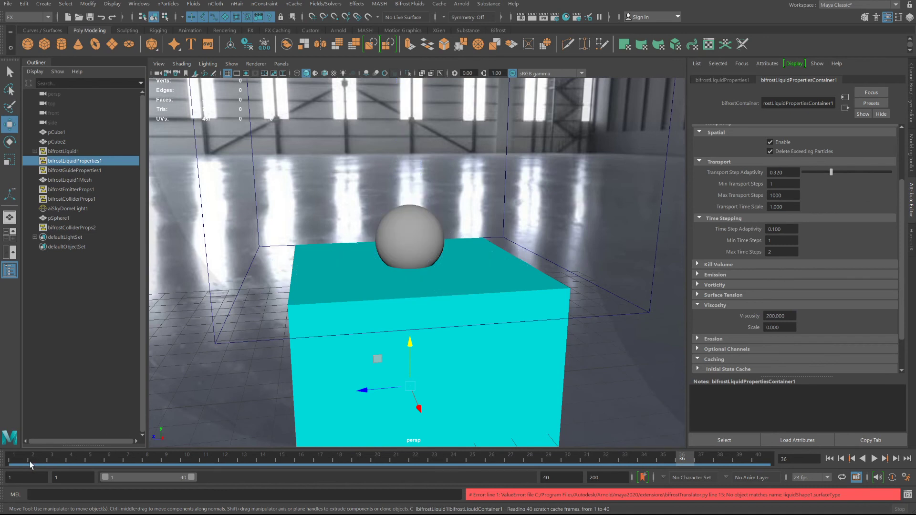
# - Rewind to frame 1, replay the viscous liquid simulation up to frame 40 and examine the flow over the sphere up close
pyautogui.click(874, 459)
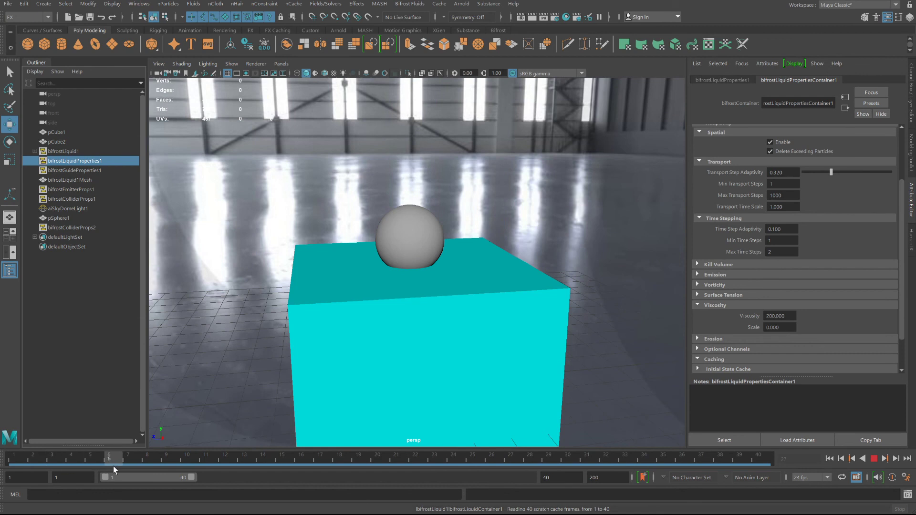
pyautogui.moveTo(113, 465); pyautogui.dragTo(15, 466)
pyautogui.press('f')
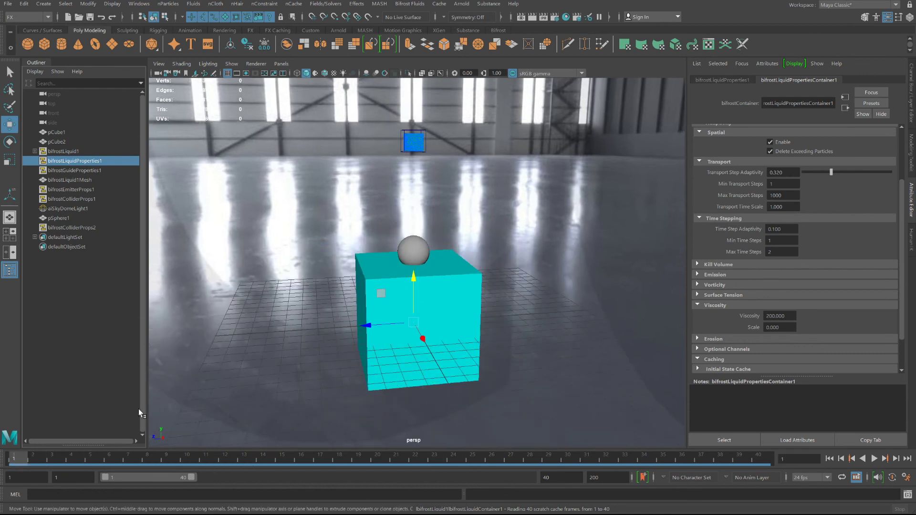
pyautogui.hotkey('alt', 'v')
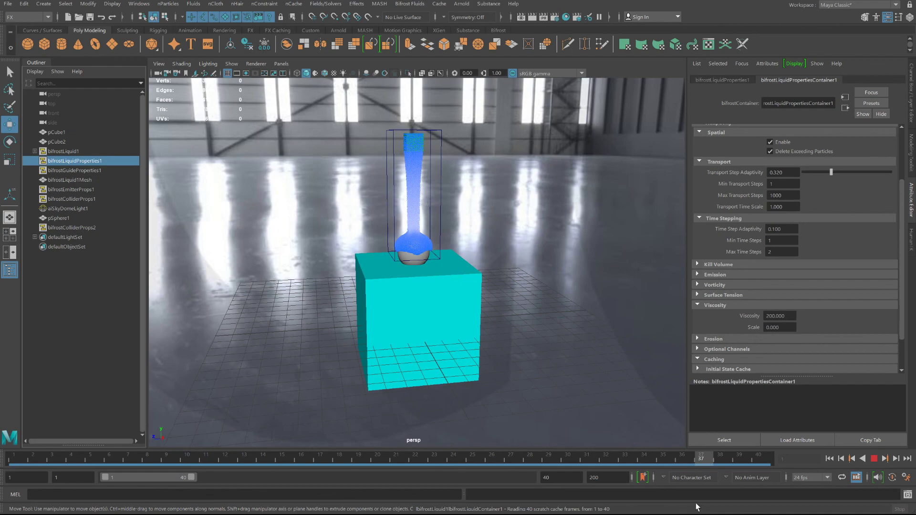
pyautogui.press('Escape')
pyautogui.scroll(6, 402, 277)
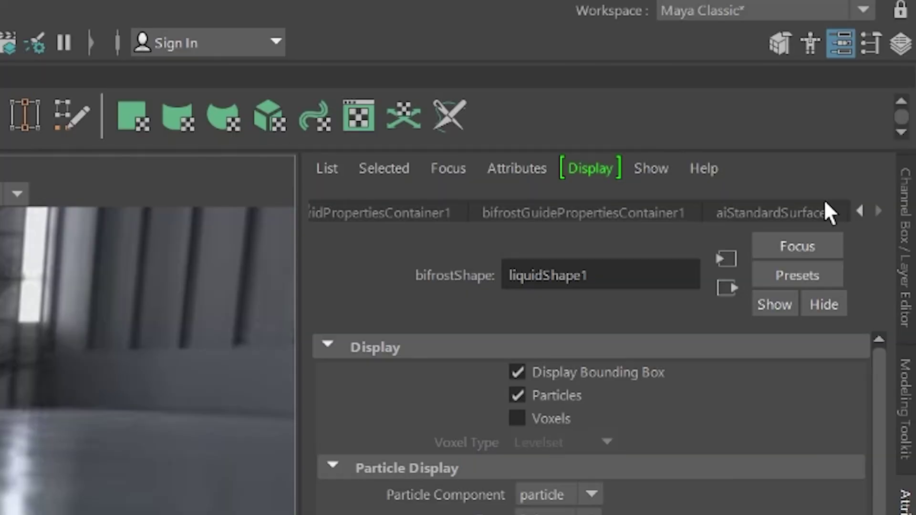
# - Apply the Honey preset to the aiStandardSurface1 material of bifrostLiquid1
pyautogui.click(797, 206)
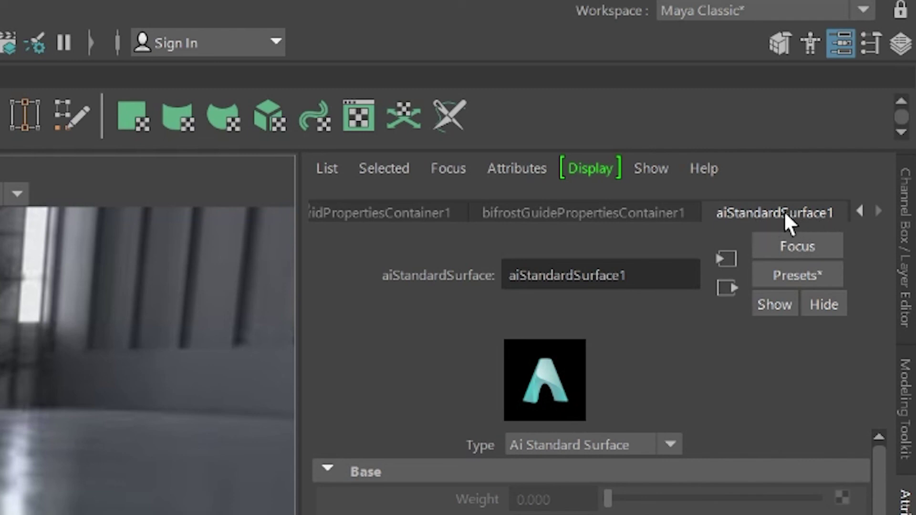
pyautogui.click(811, 276)
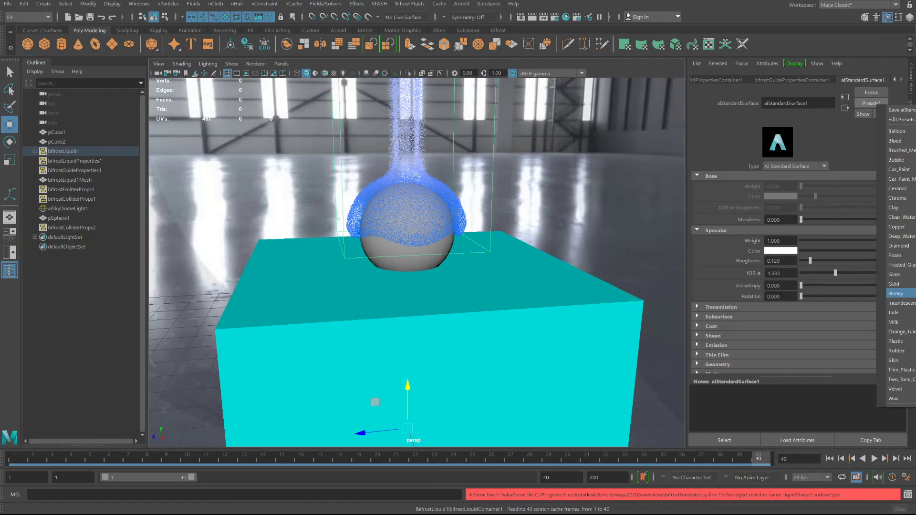
pyautogui.click(897, 294)
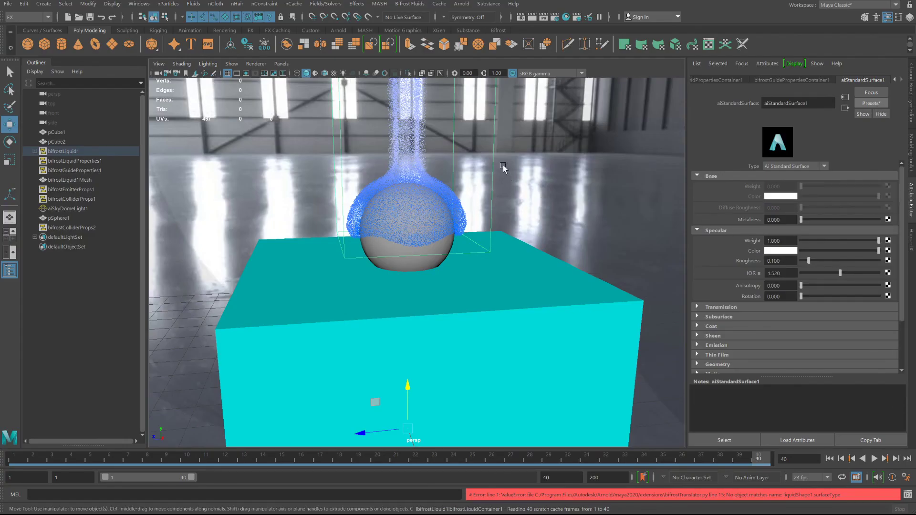